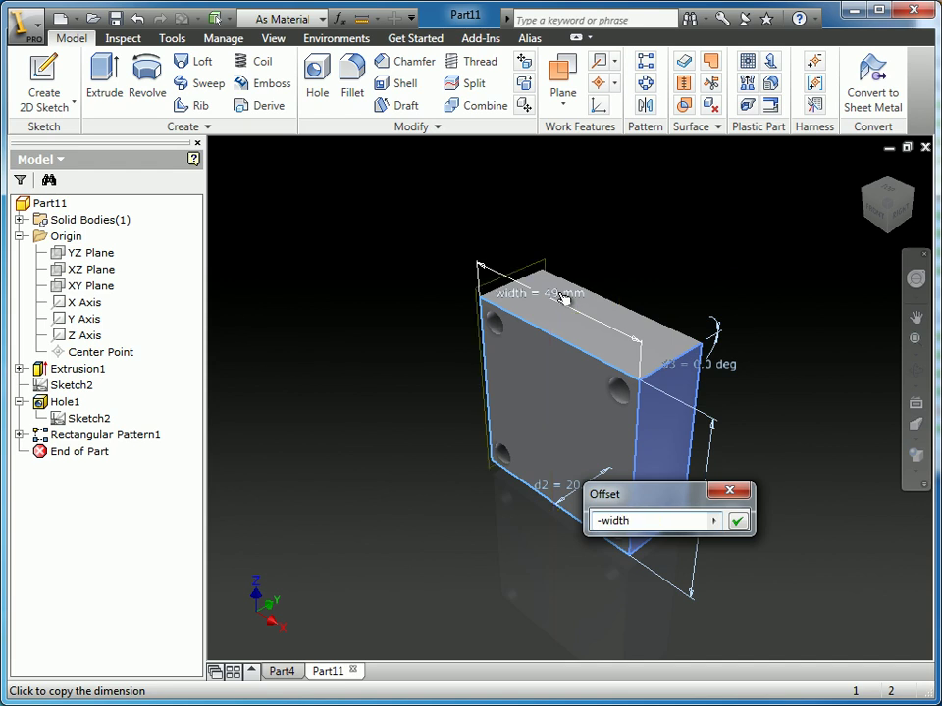
Step: Offset the work plane by -width/2 to sit mid-block, then finish a sketch on it
type("/2")
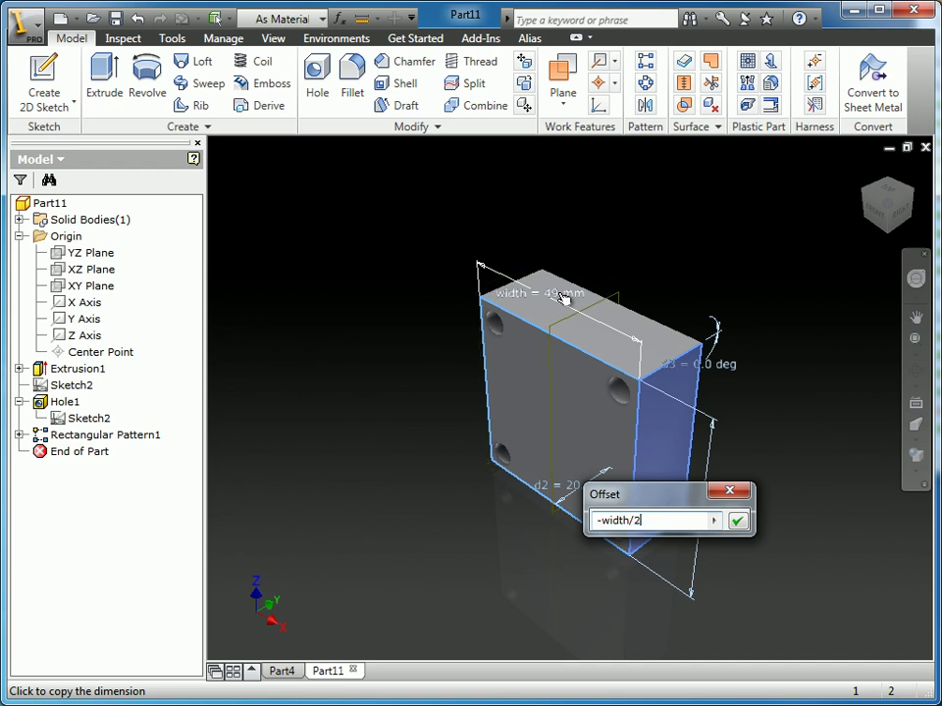
left_click(736, 522)
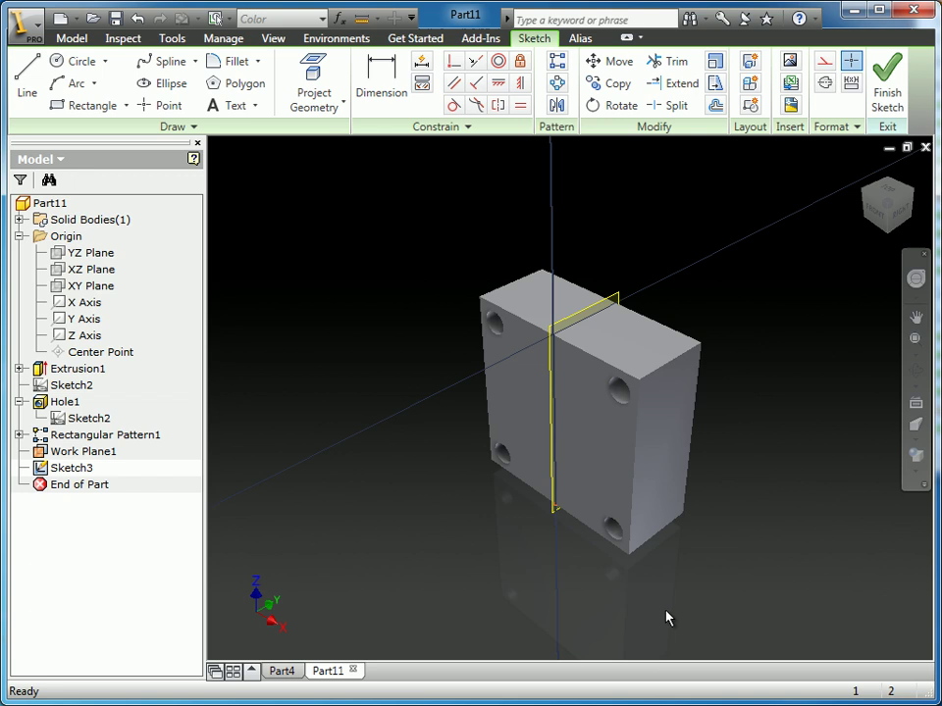
left_click(887, 84)
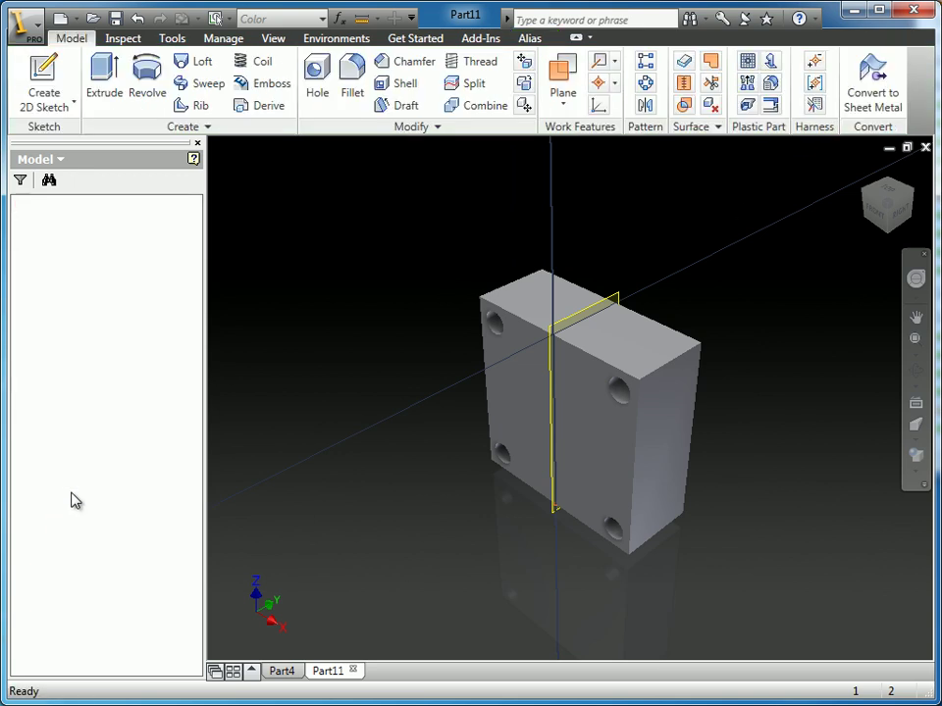
Step: Delete Sketch3 and Work Plane1 from the browser
left_click(63, 467)
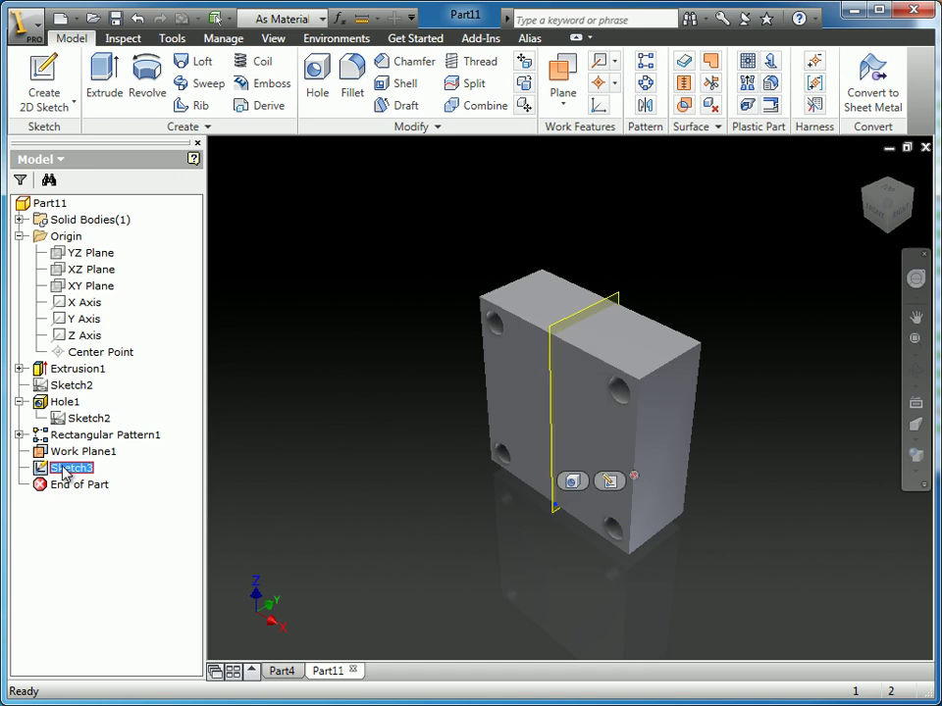
right_click(64, 468)
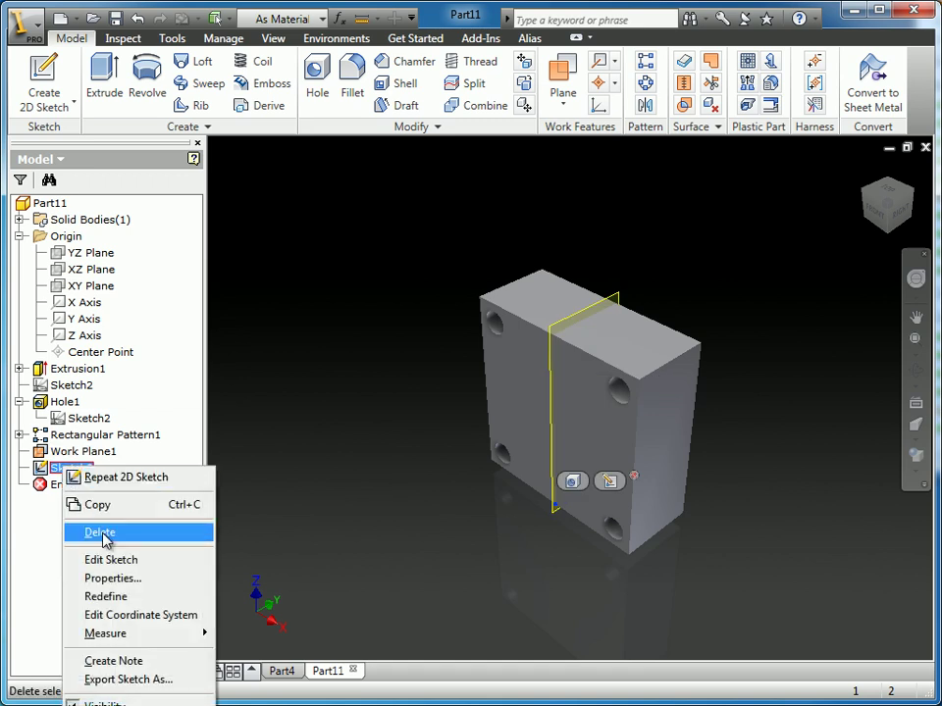
left_click(103, 532)
left_click(78, 452)
right_click(63, 455)
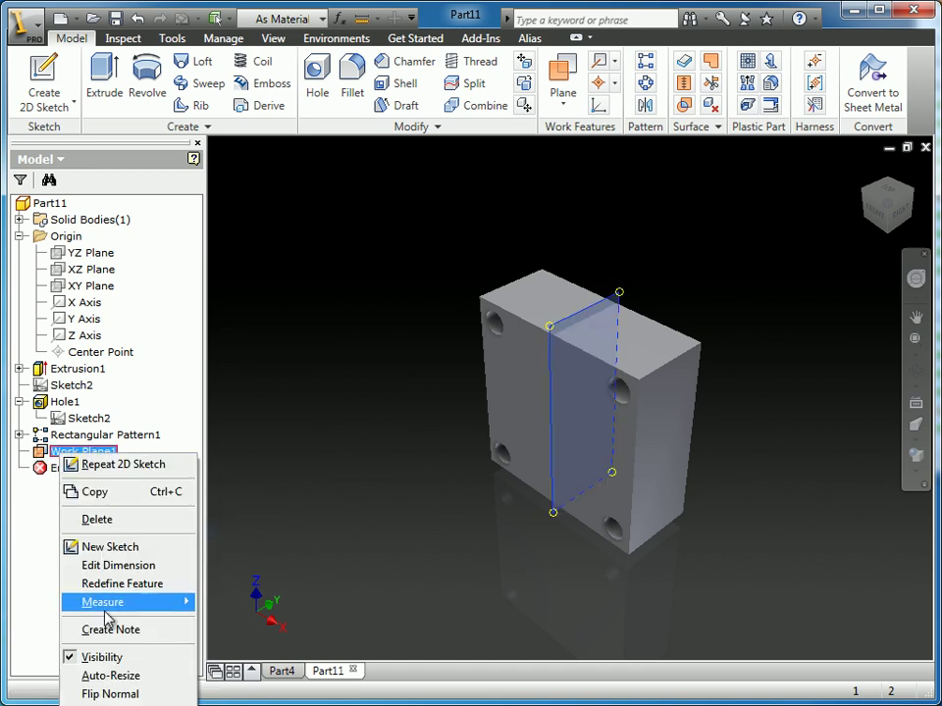
left_click(127, 520)
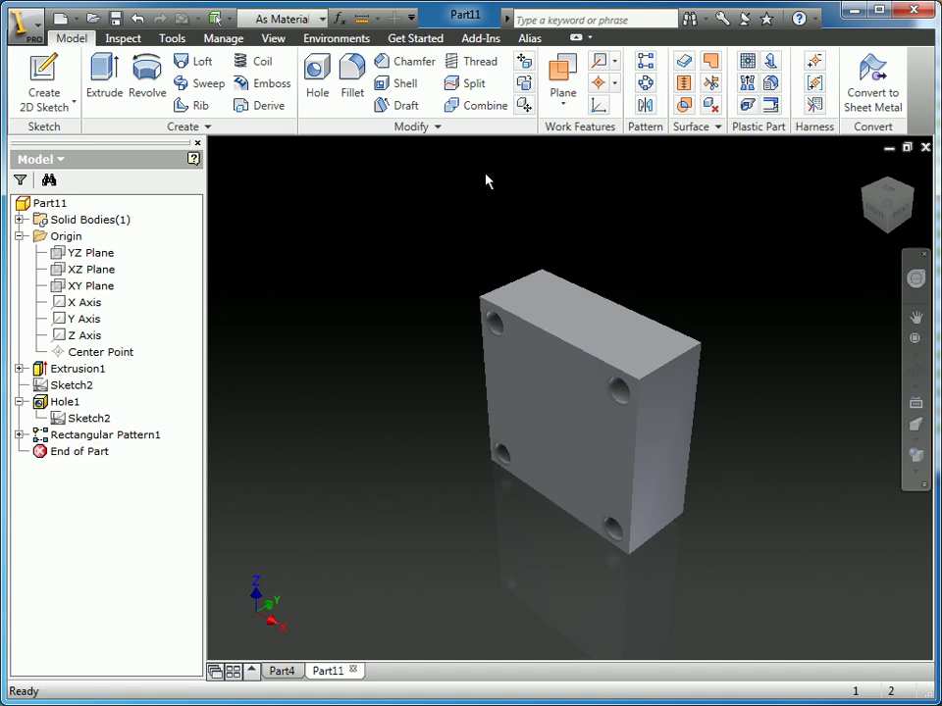
Step: Create Work Plane2 through two top-edge midpoints and a bottom point, then select it
left_click(562, 75)
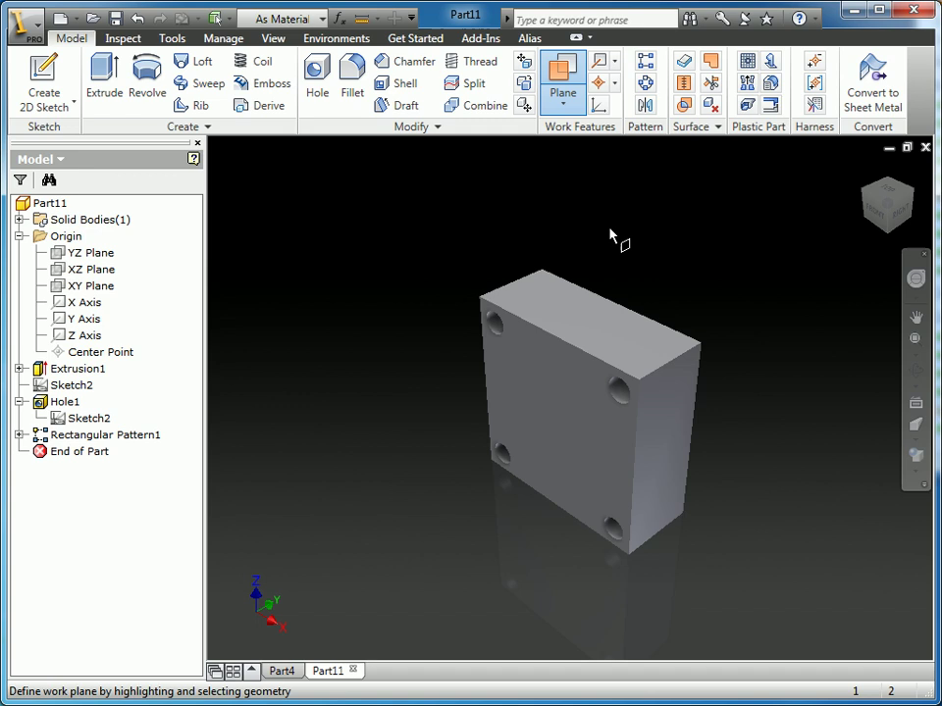
left_click(616, 305)
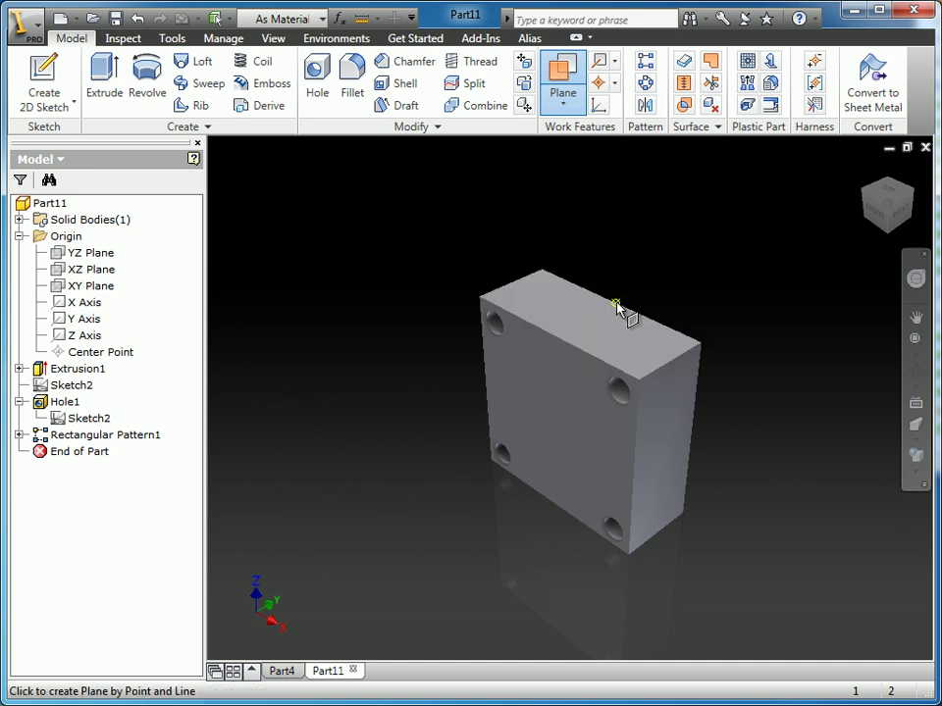
left_click(552, 336)
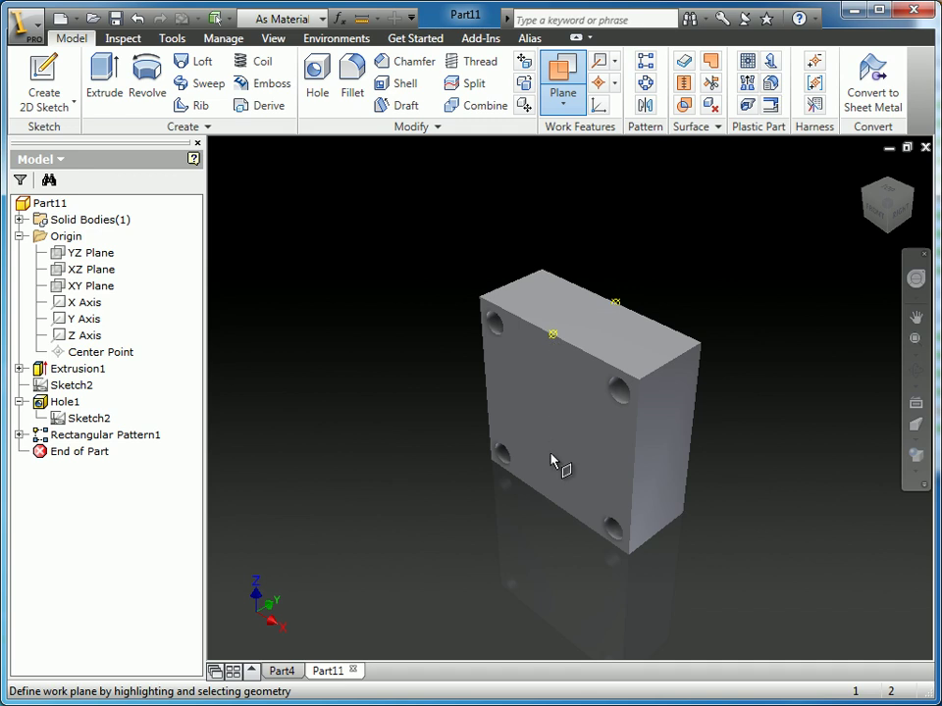
left_click(556, 505)
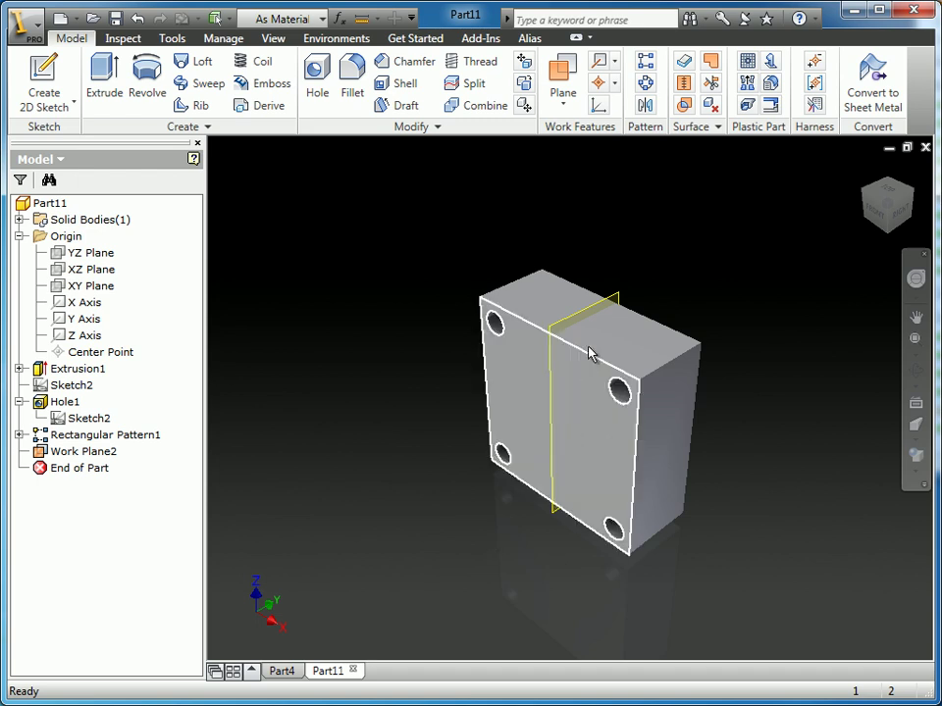
left_click(603, 315)
left_click(606, 310)
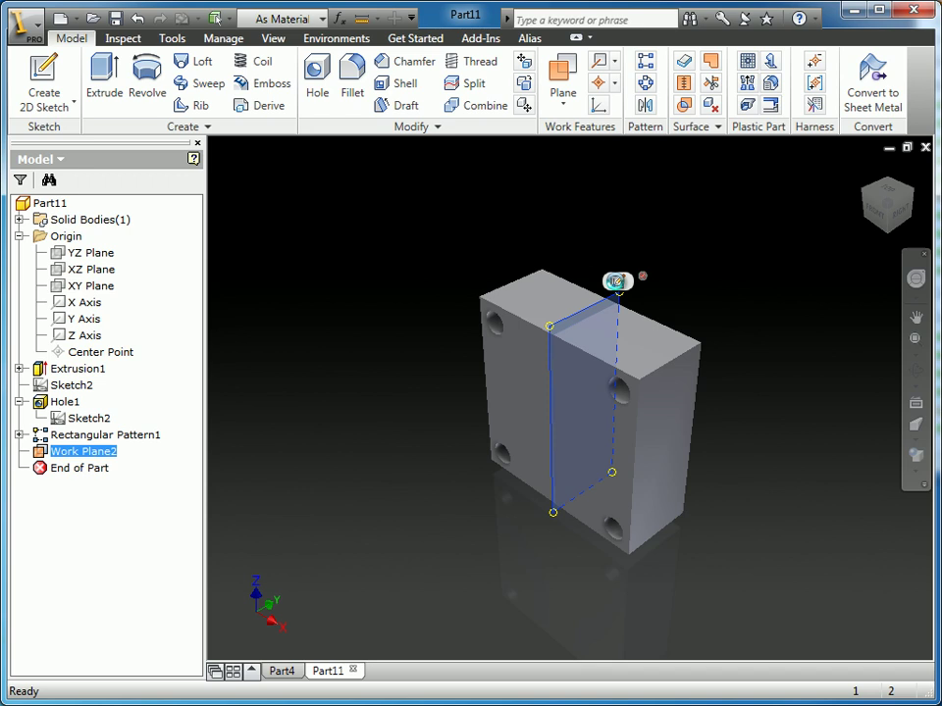
Step: Start a new sketch on Work Plane2 and slice the graphics with F7
left_click(616, 282)
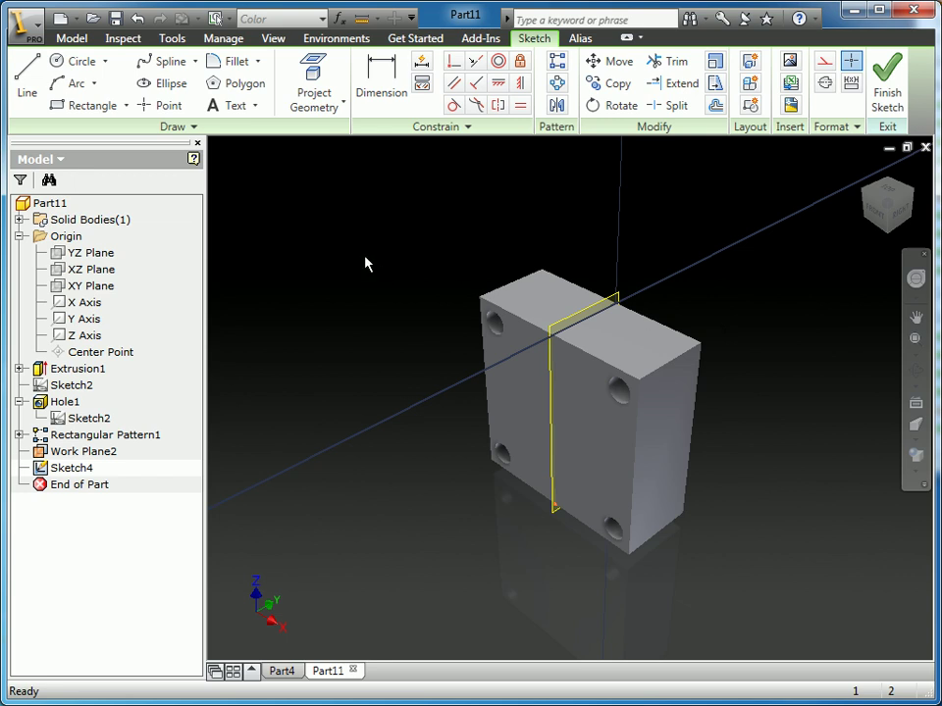
key("F7")
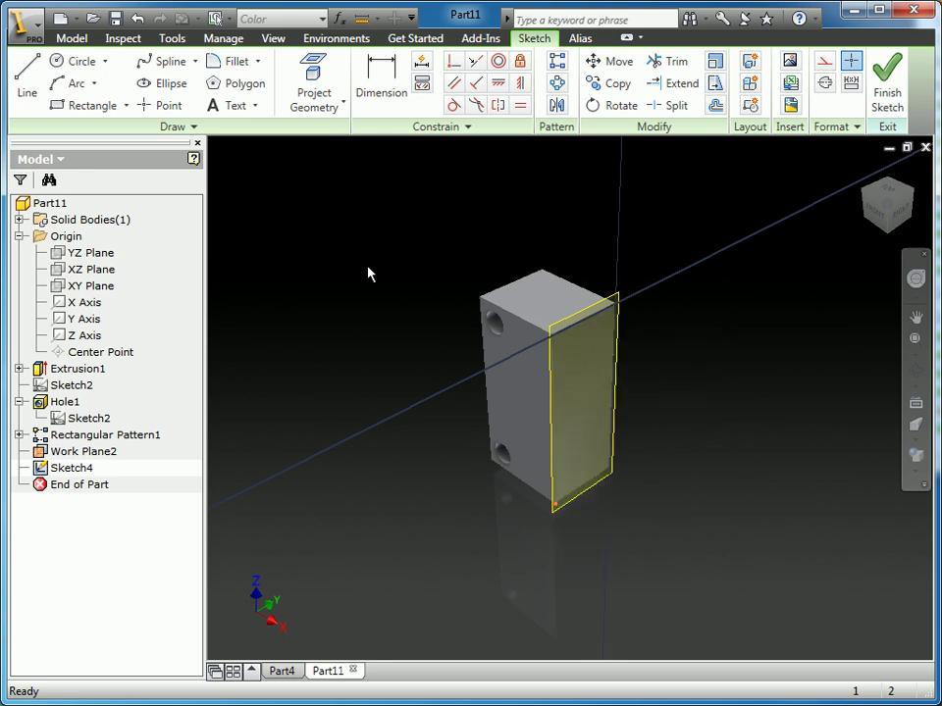
key("F7")
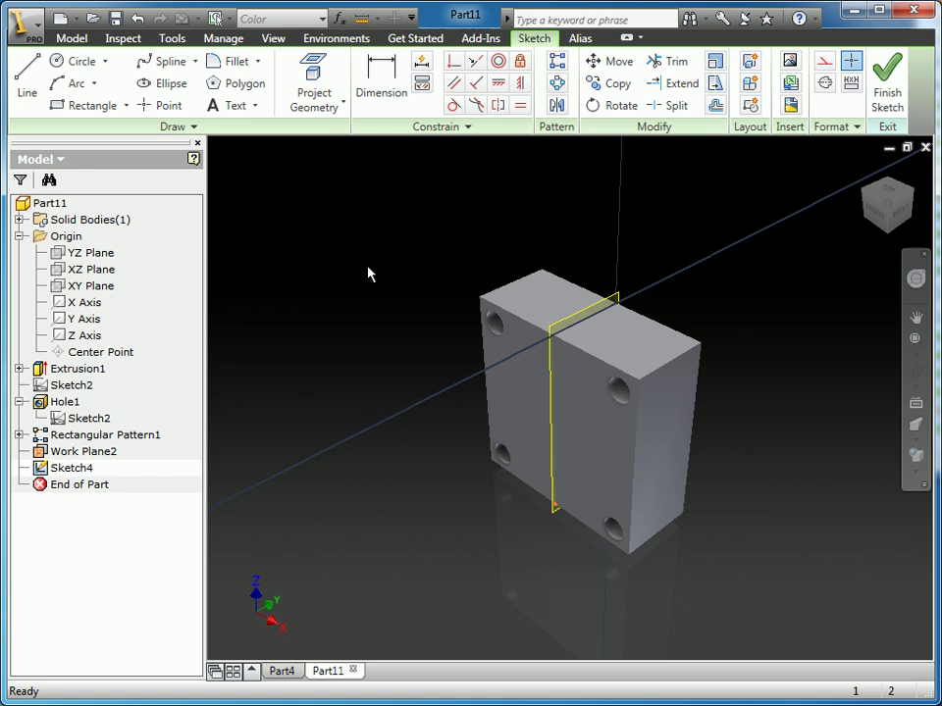
key("F7")
key("F7")
key("F7")
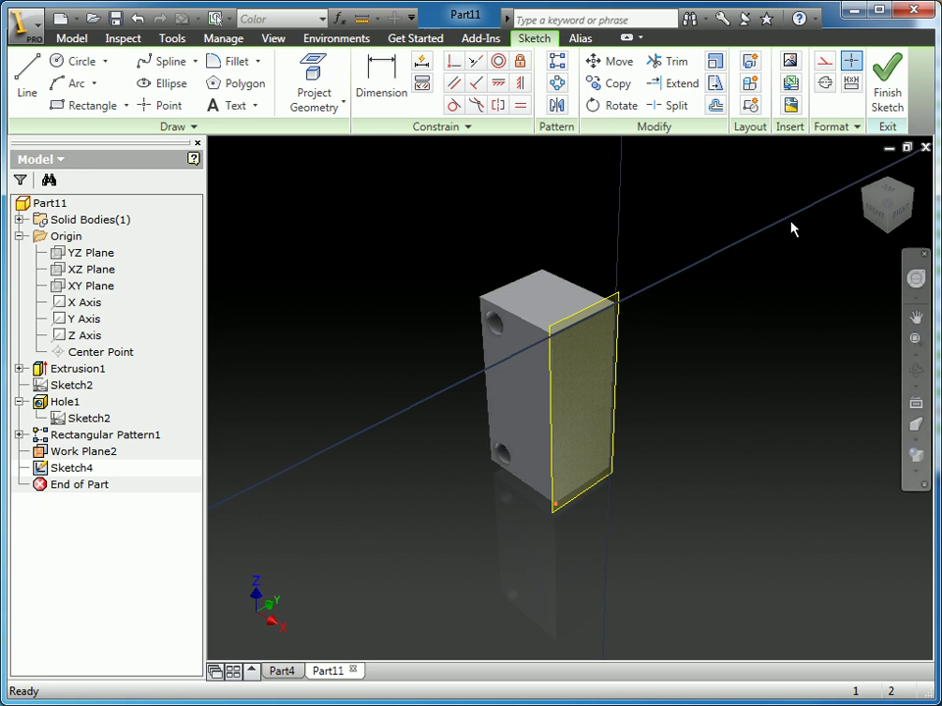
Step: Rotate the view with the ViewCube to face the sketch squarely and recentre it
left_click(899, 211)
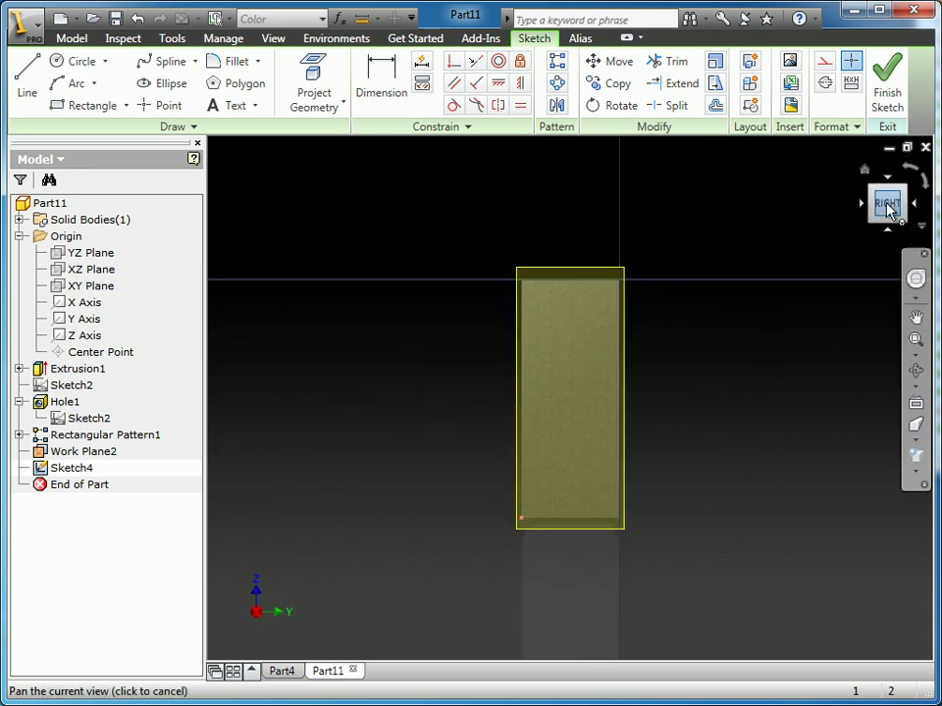
left_click(911, 171)
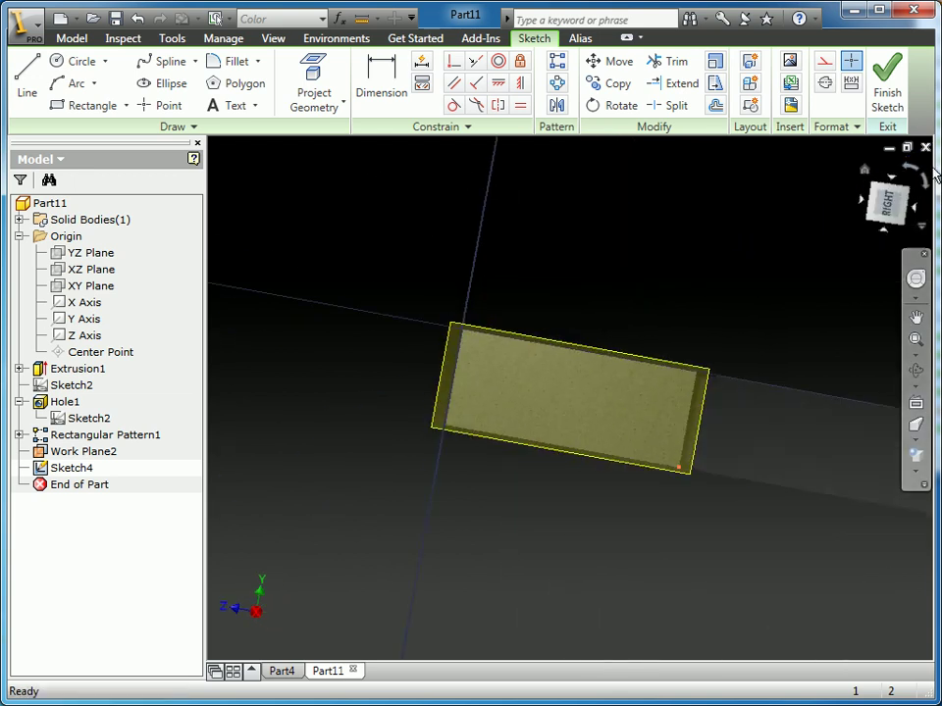
left_click(926, 181)
left_click(927, 182)
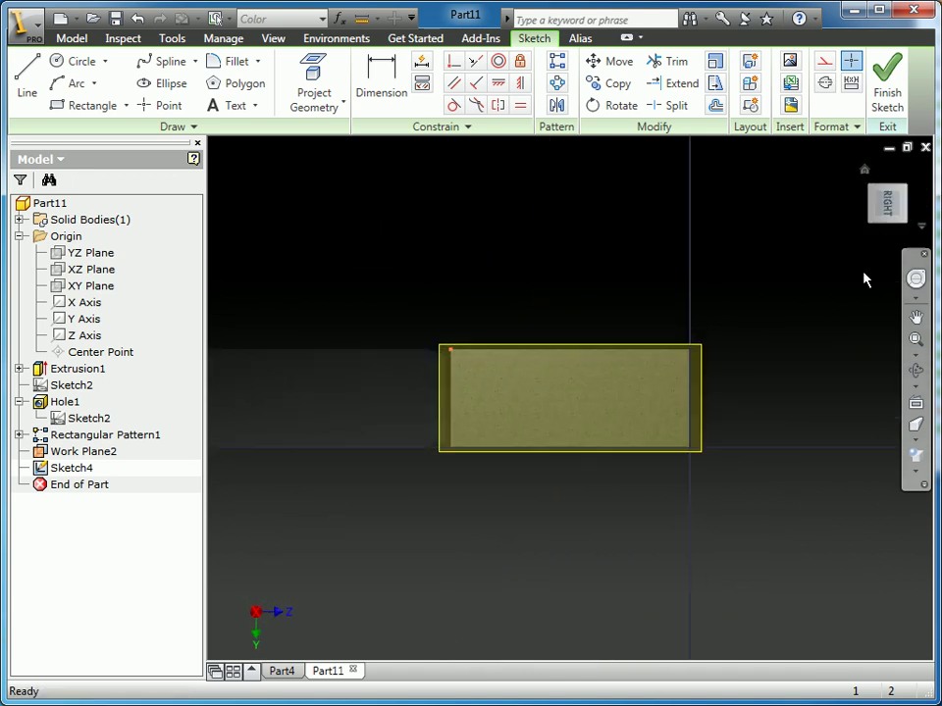
key("F2")
scroll(649, 396, "up", 3)
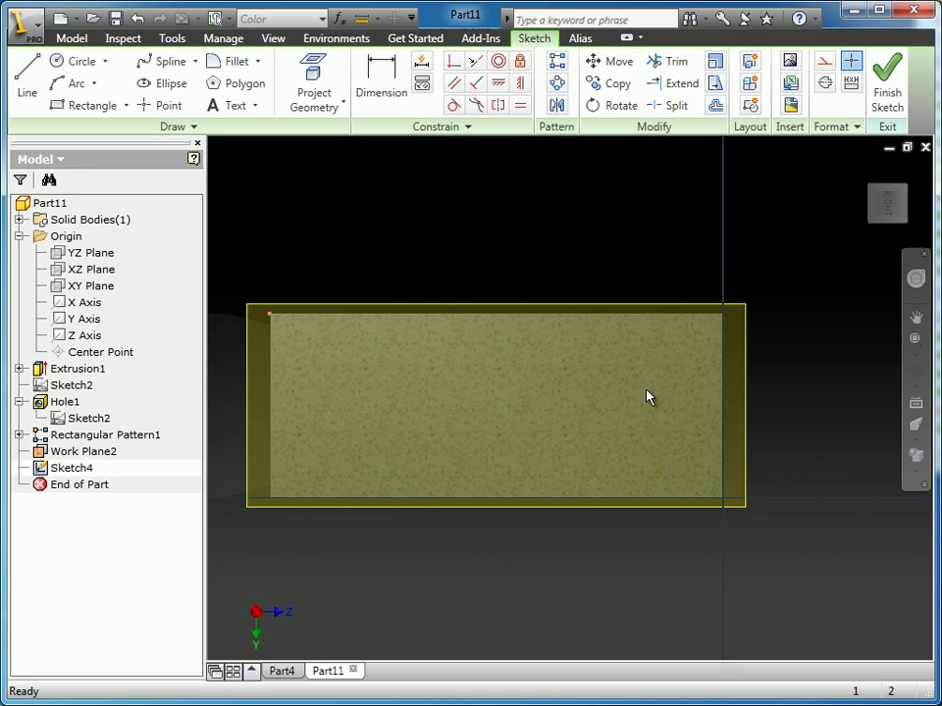
left_click_drag(578, 400, 665, 458)
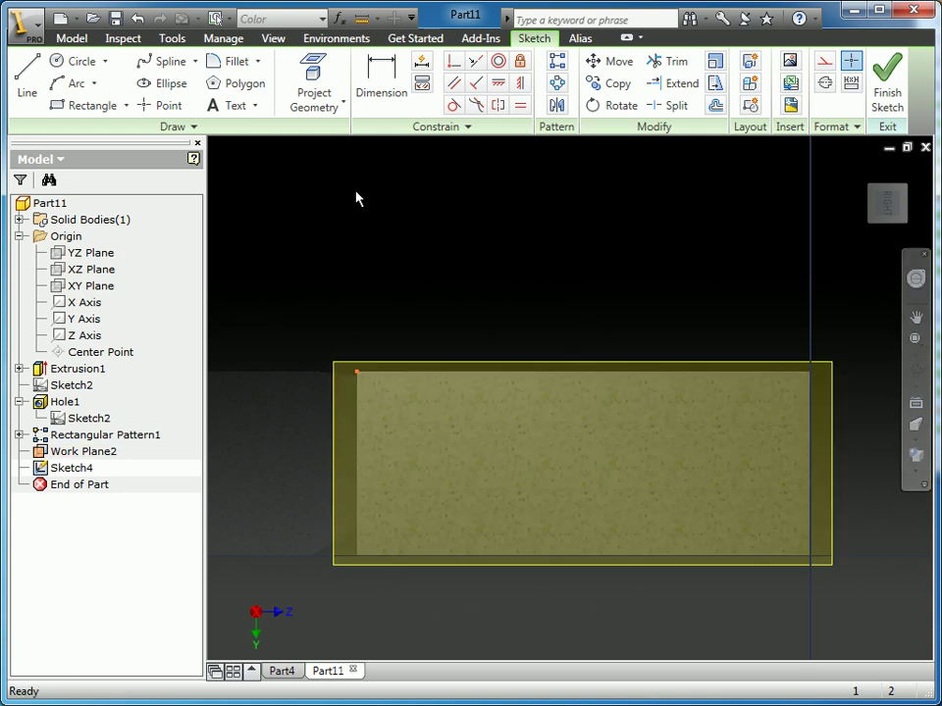
Step: Project the block's cut edges into Sketch4 as the cross-section outline
left_click(342, 107)
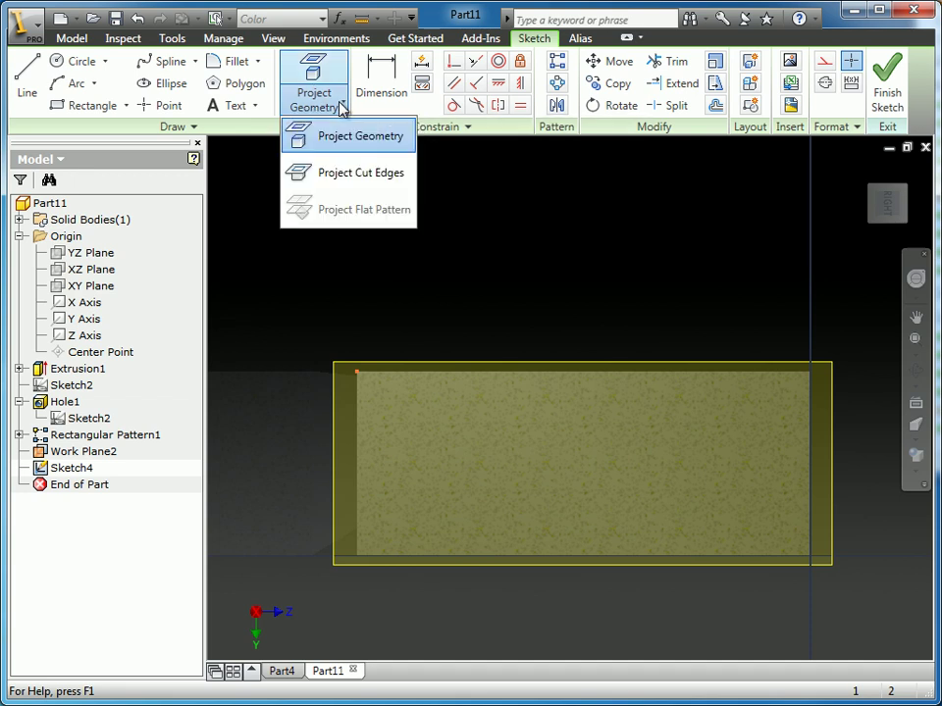
left_click(329, 176)
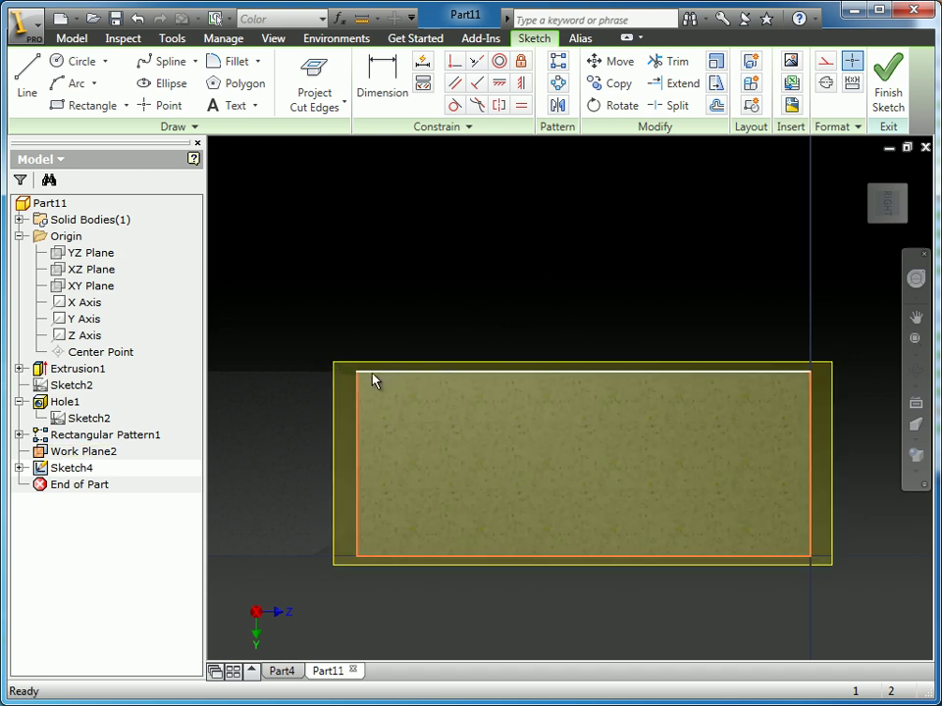
mouse_move(373, 381)
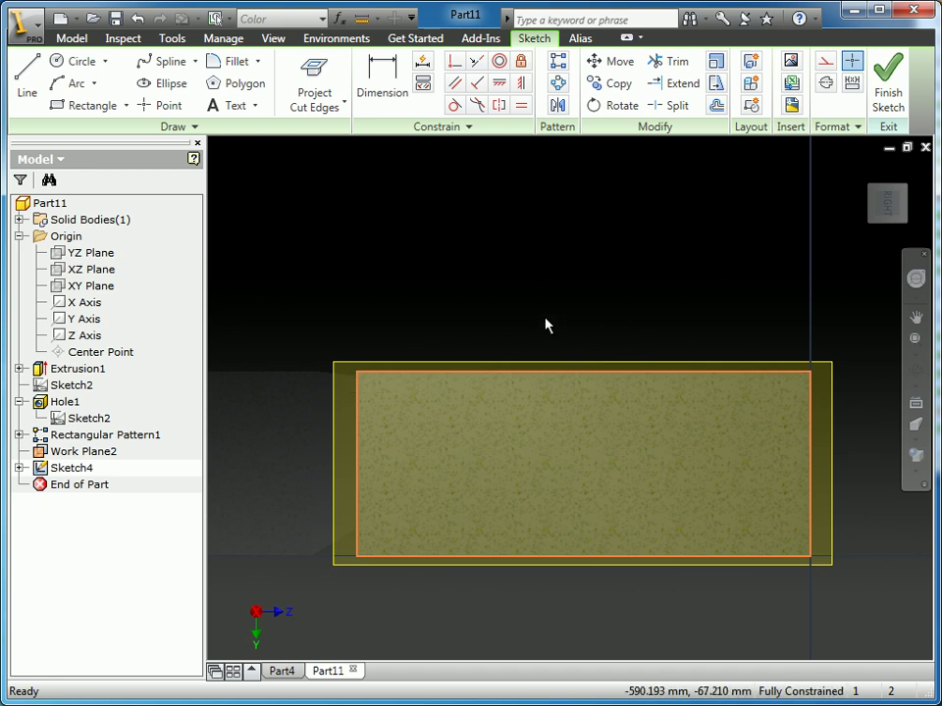
mouse_move(543, 320)
middle_mouse_down()
mouse_move(502, 342)
mouse_move(532, 337)
middle_mouse_up()
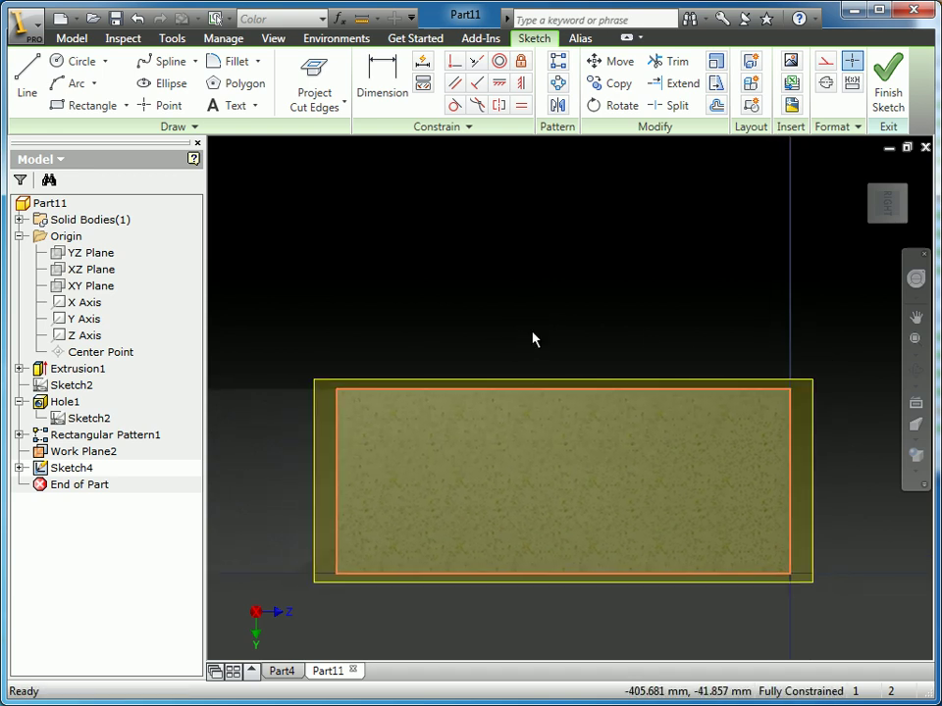
Step: Draw a boss rectangle on the block's top edge plus a small groove rectangle on its right side
left_click(83, 108)
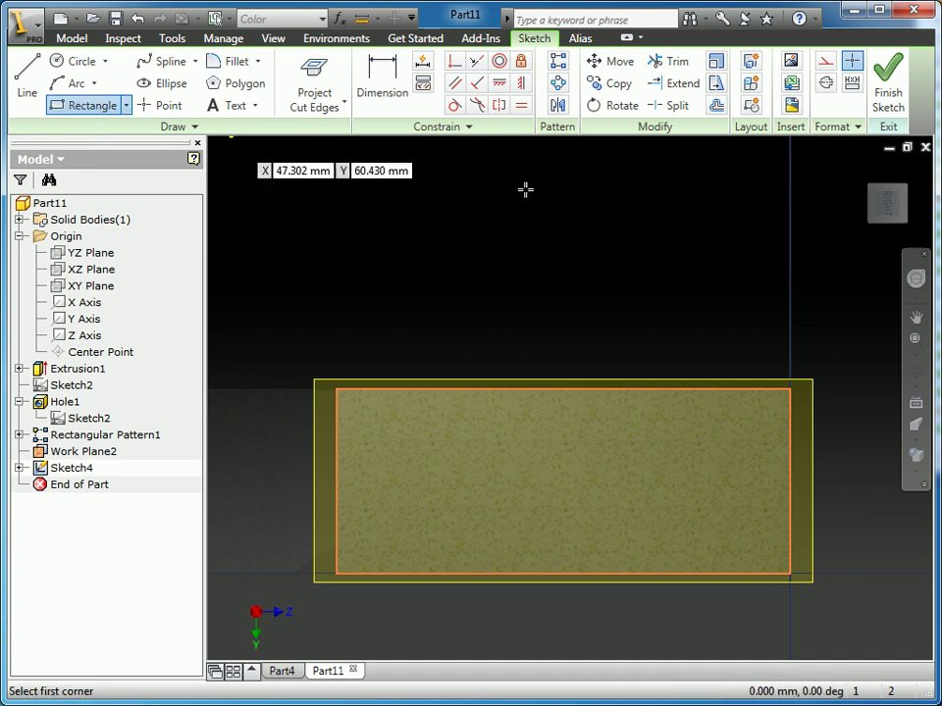
left_click(564, 391)
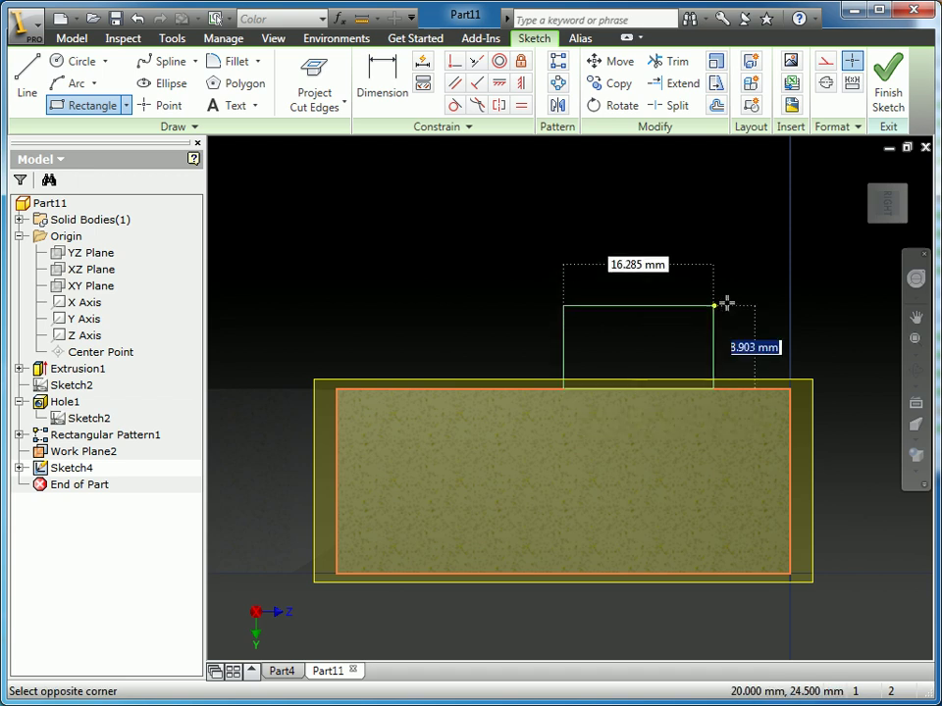
left_click(758, 293)
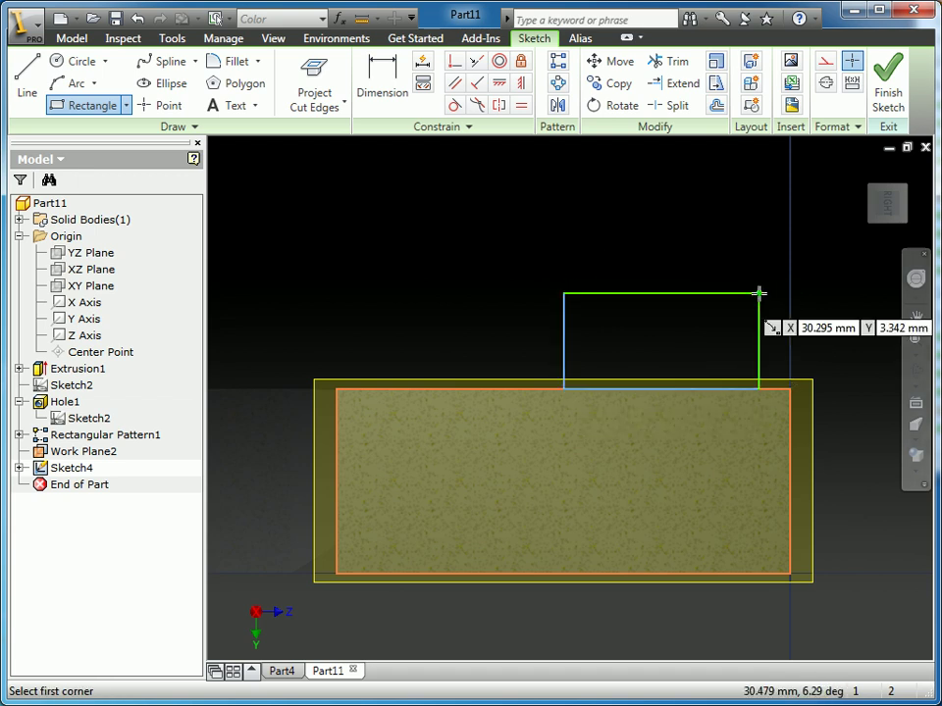
left_click(758, 314)
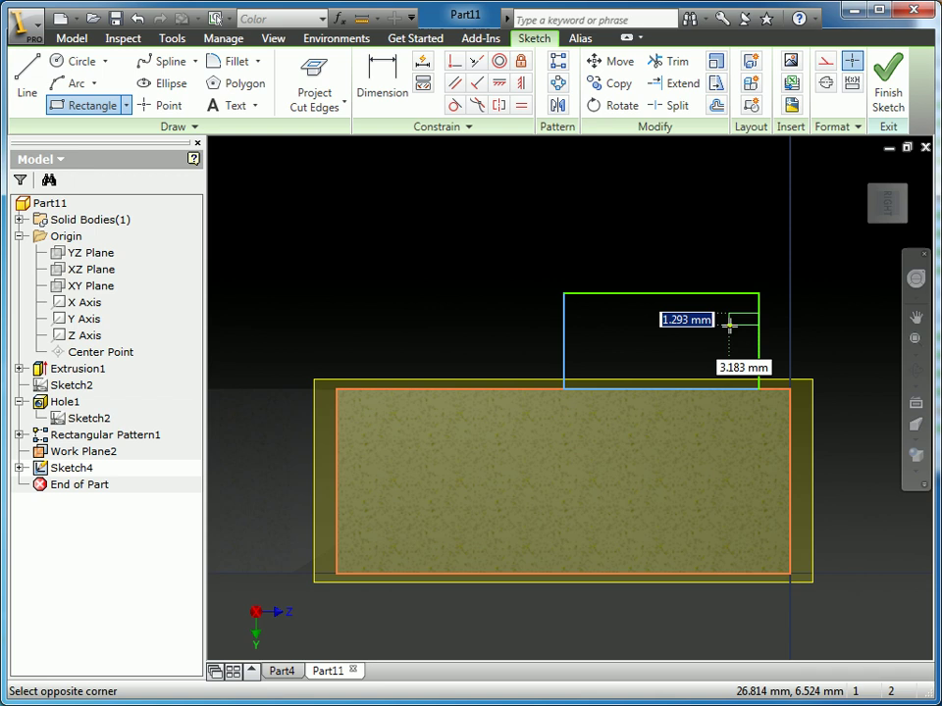
left_click(716, 355)
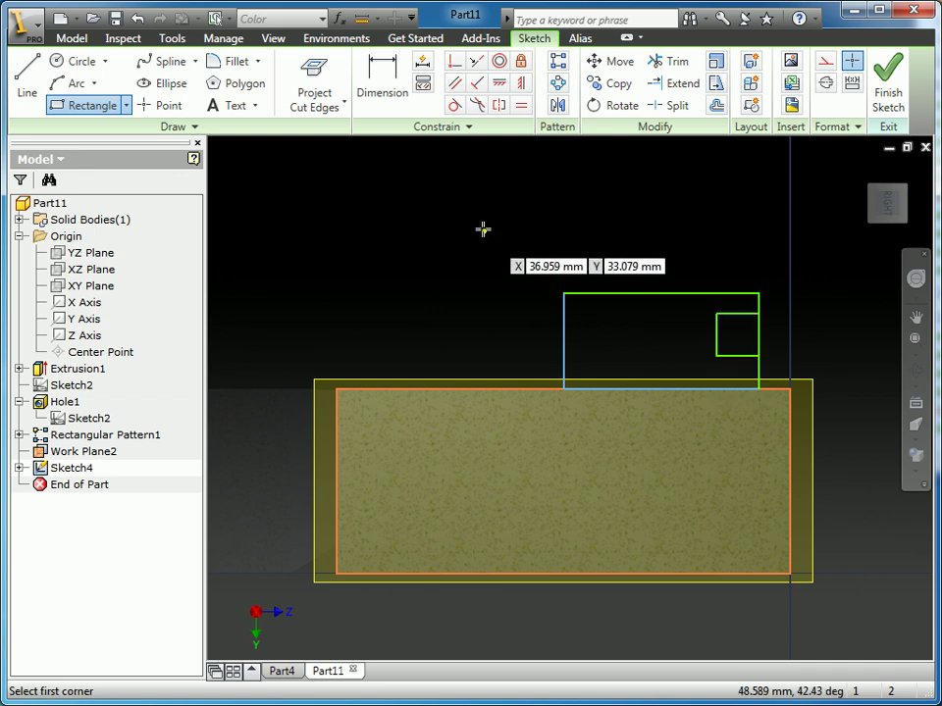
right_click(485, 229)
left_click(503, 240)
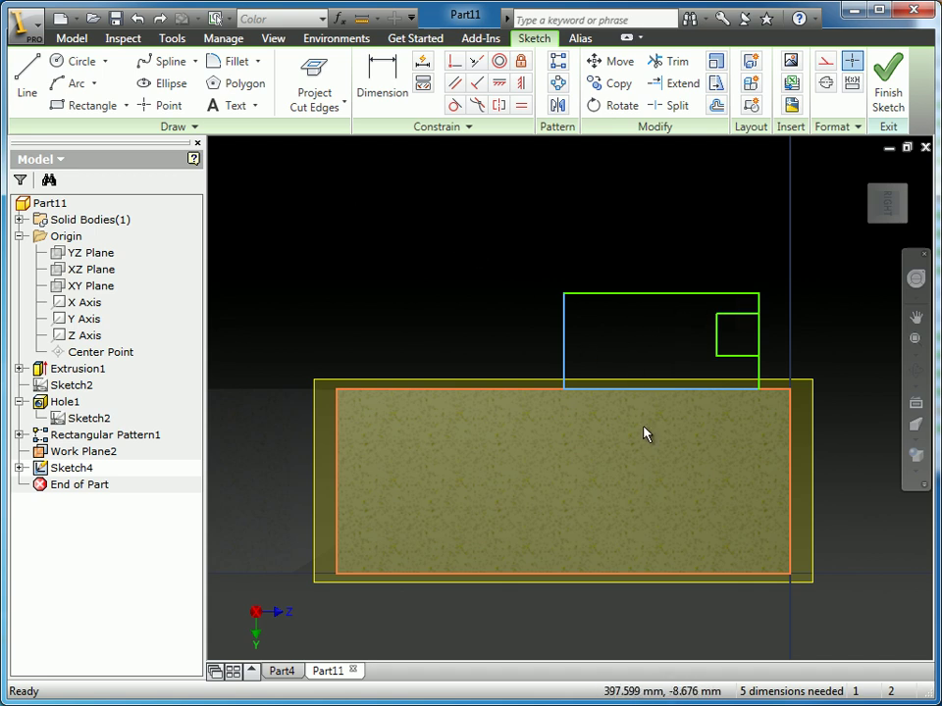
Step: Dimension the groove offset 2 mm, groove height 4 mm and boss height 8 mm
left_click(381, 83)
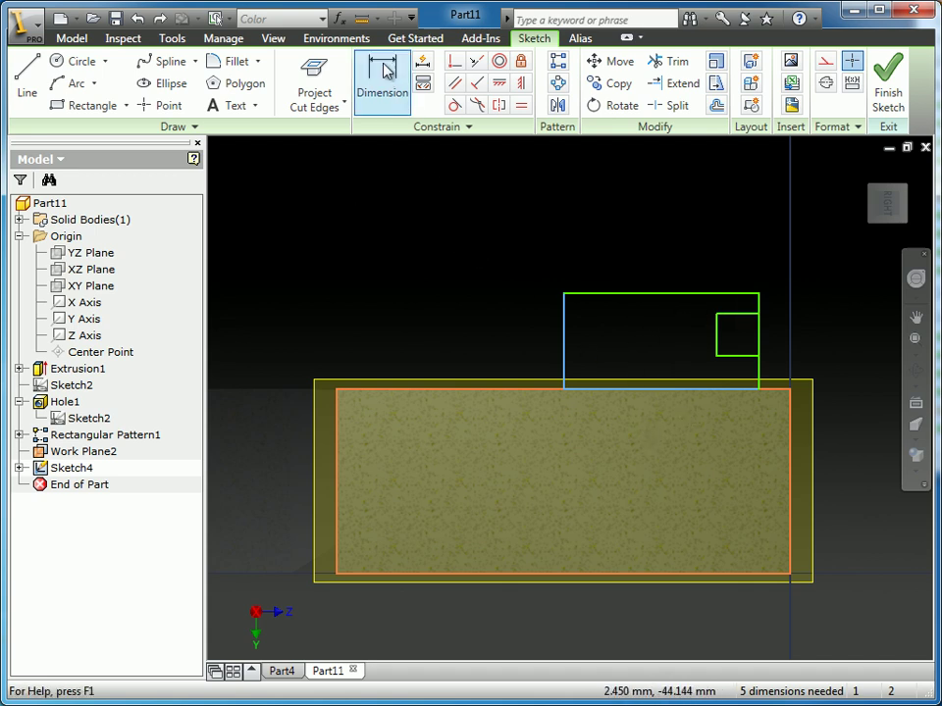
left_click(730, 295)
left_click(740, 315)
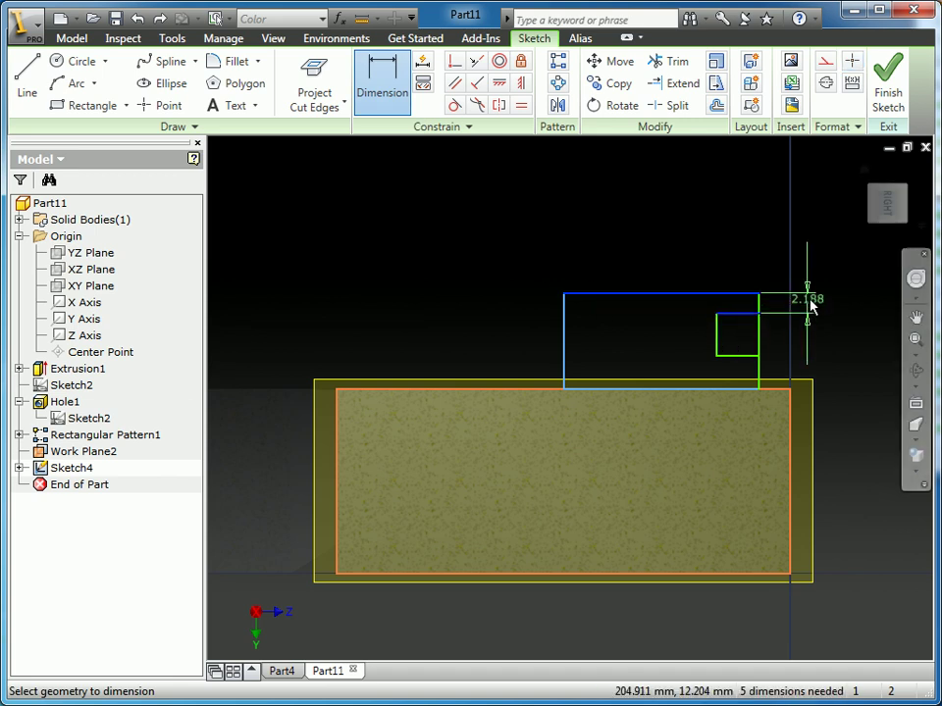
left_click(822, 312)
type("2")
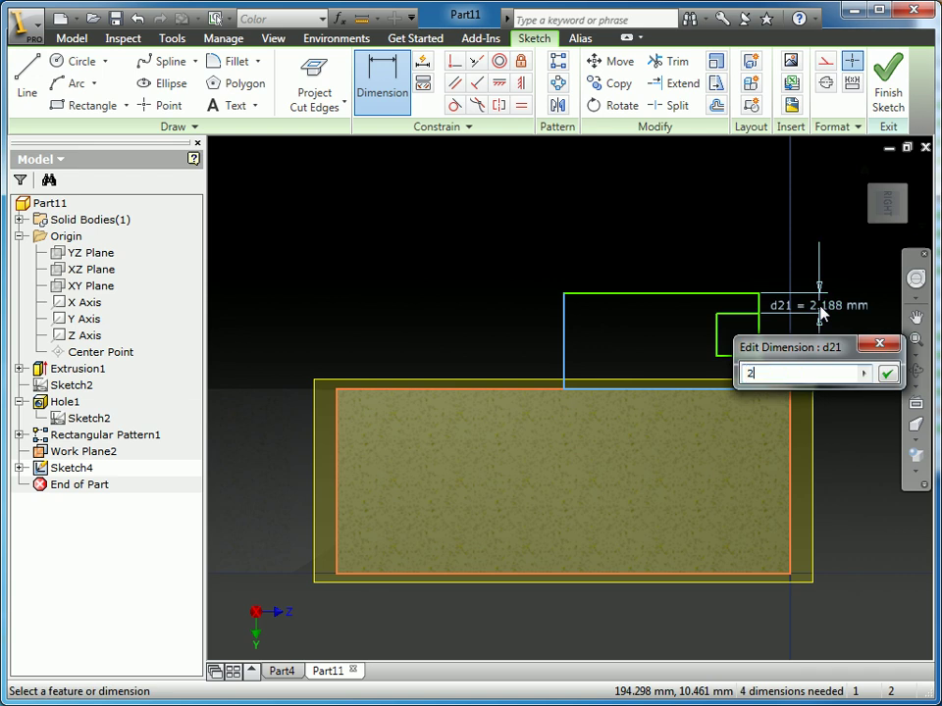
key("Return")
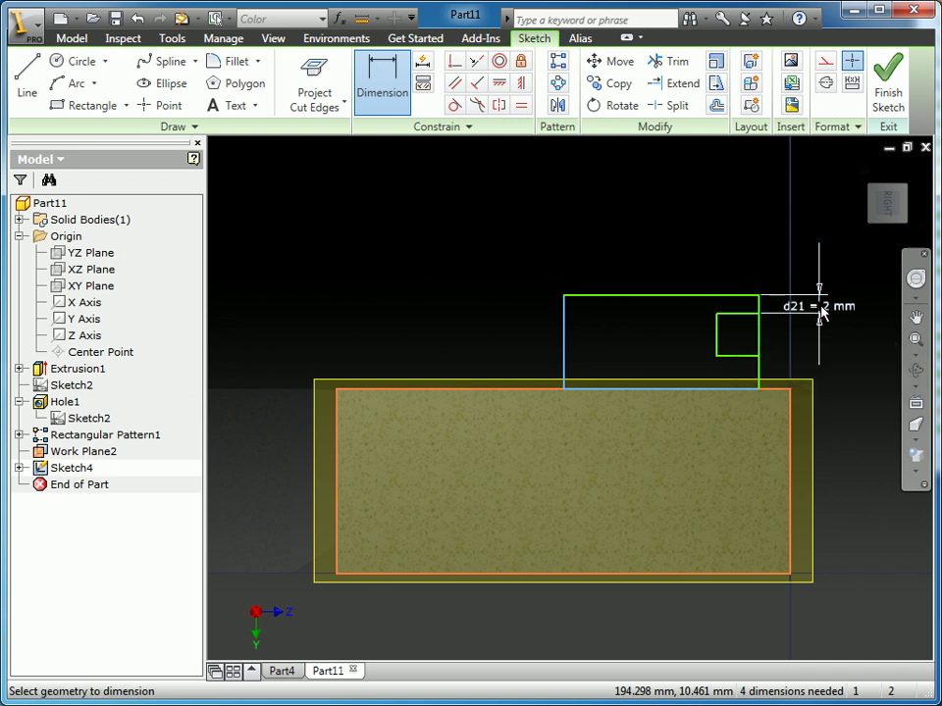
left_click(719, 341)
left_click(878, 342)
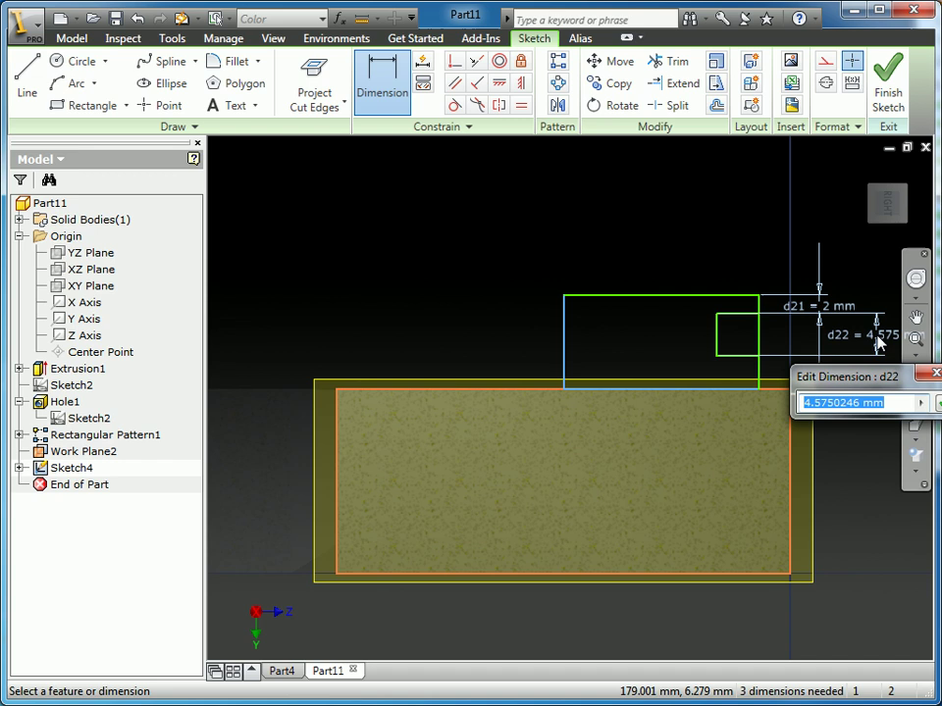
type("4")
key("Return")
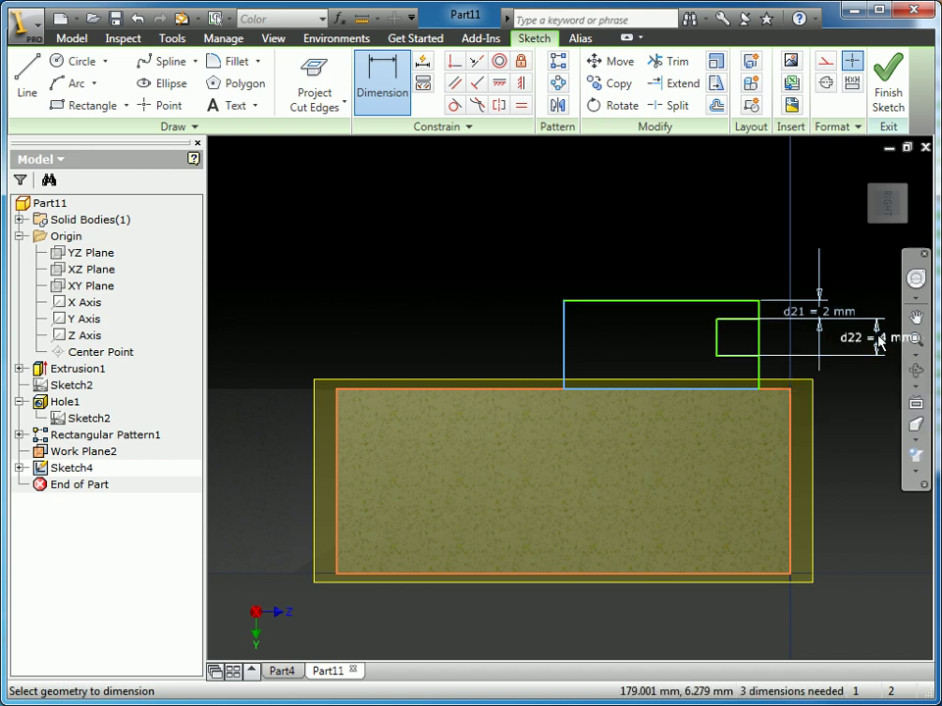
left_click(566, 336)
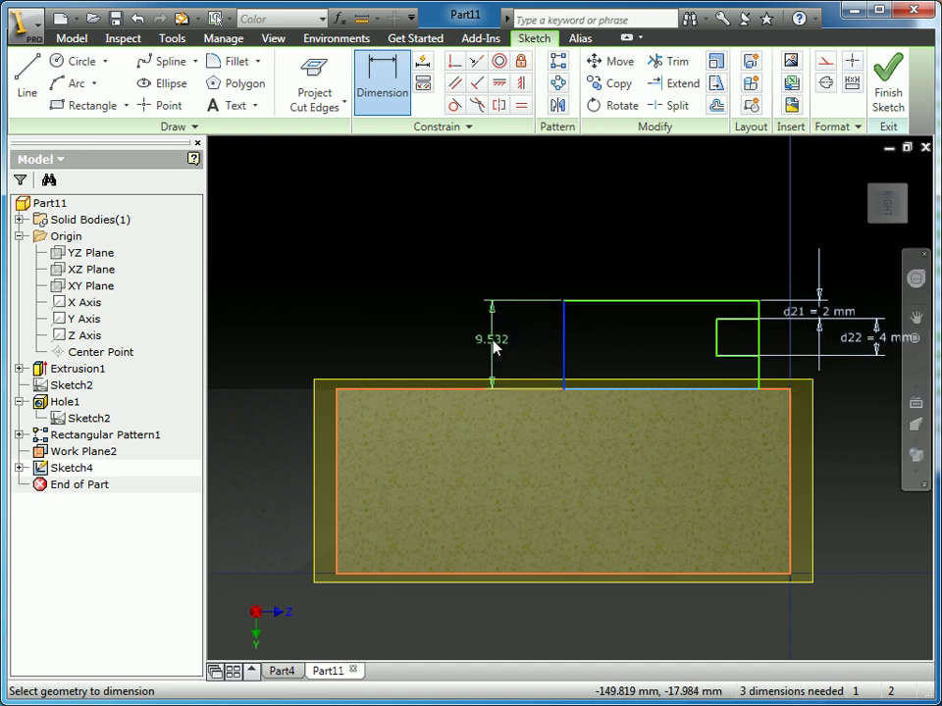
left_click(495, 346)
type("8")
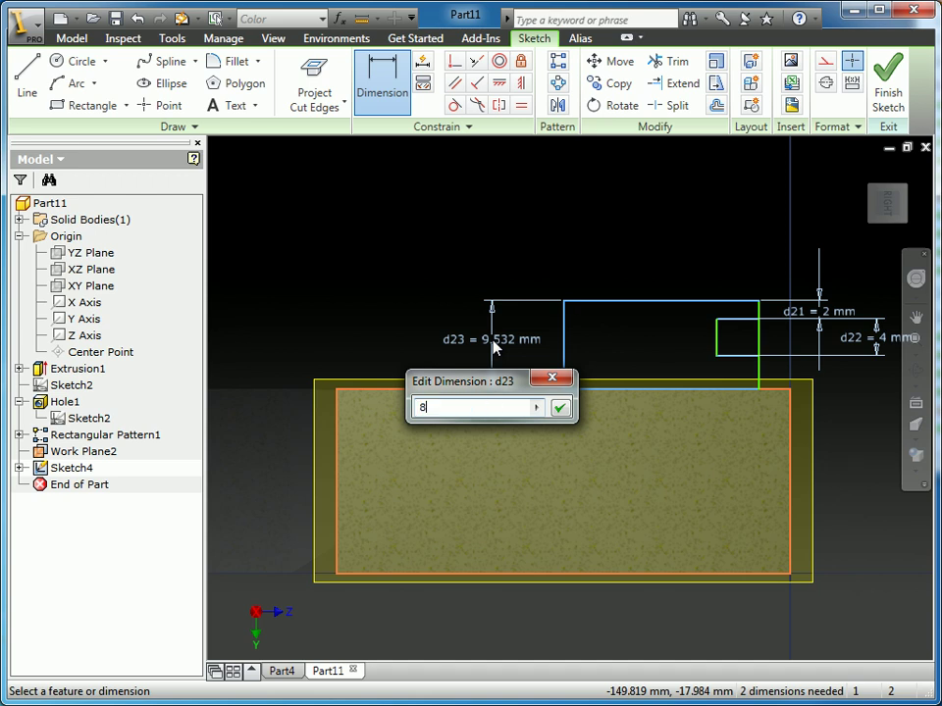
key("Return")
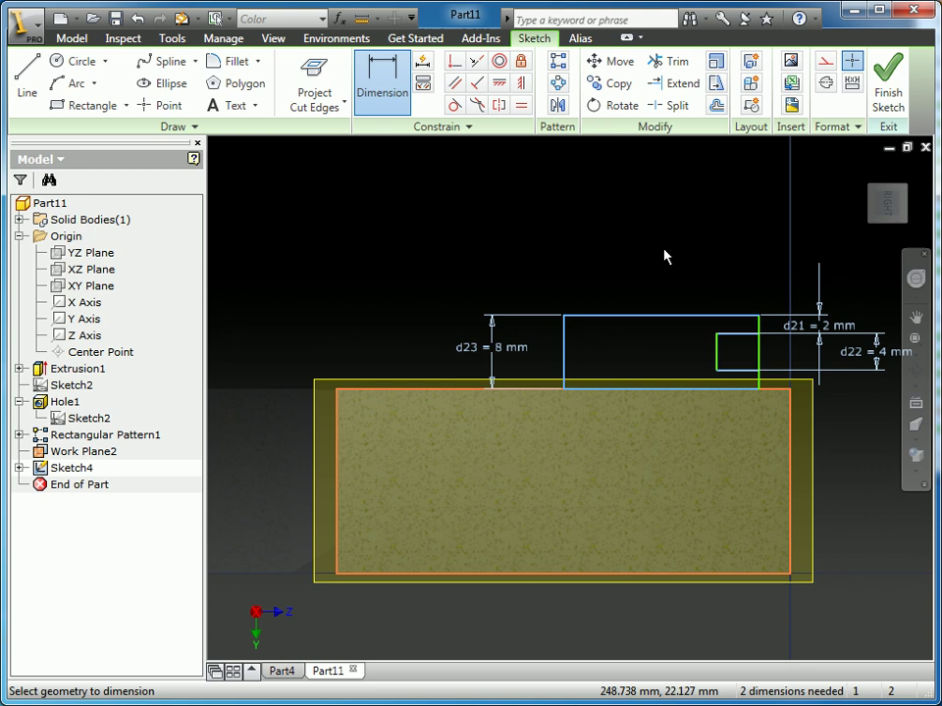
Step: Turn the boss's left edge into a centerline
left_click(565, 339)
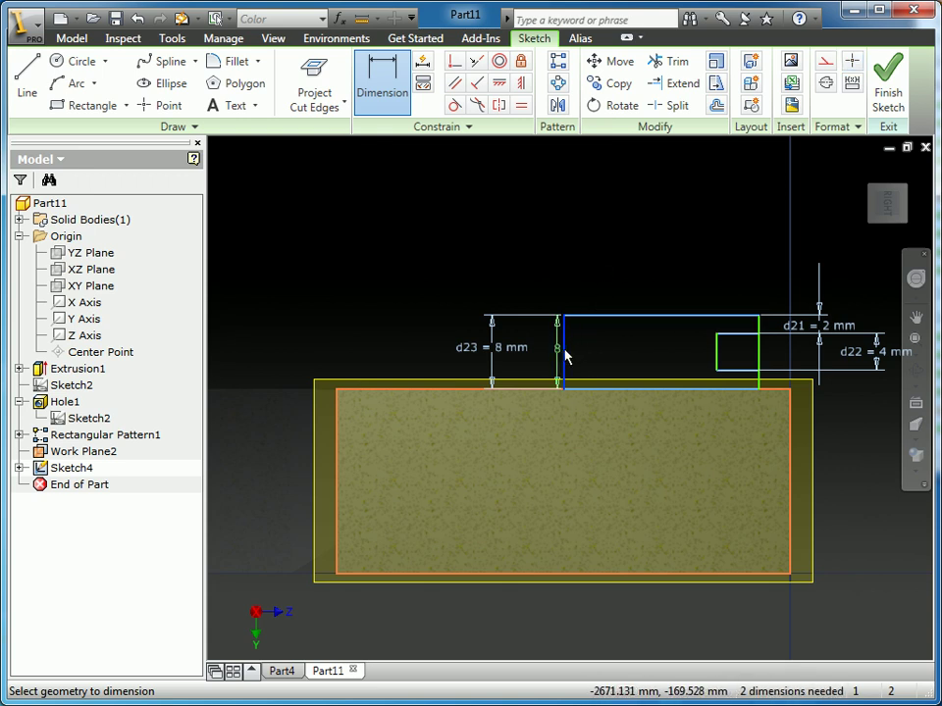
key("Escape")
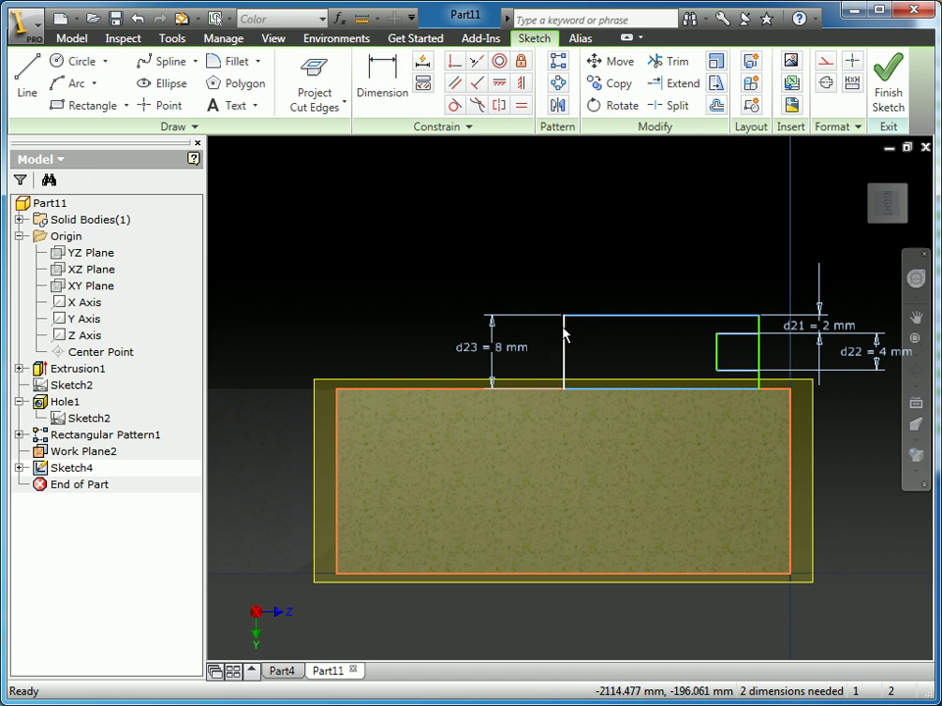
left_click(825, 86)
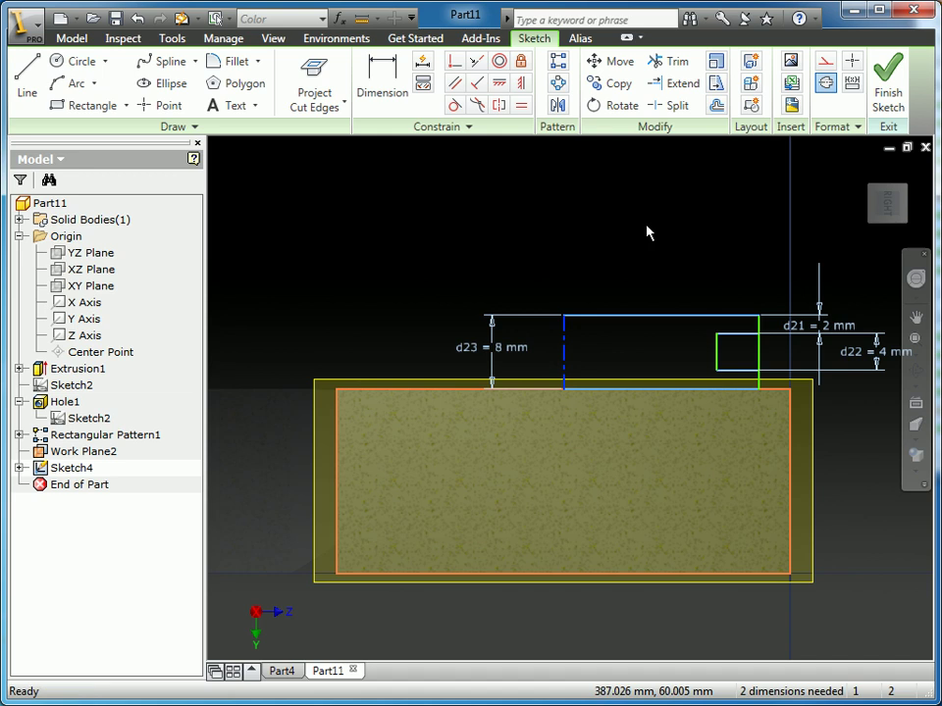
Step: Add diameter dimensions about the centerline: Ø41 mm boss and Ø35 mm groove
left_click(389, 76)
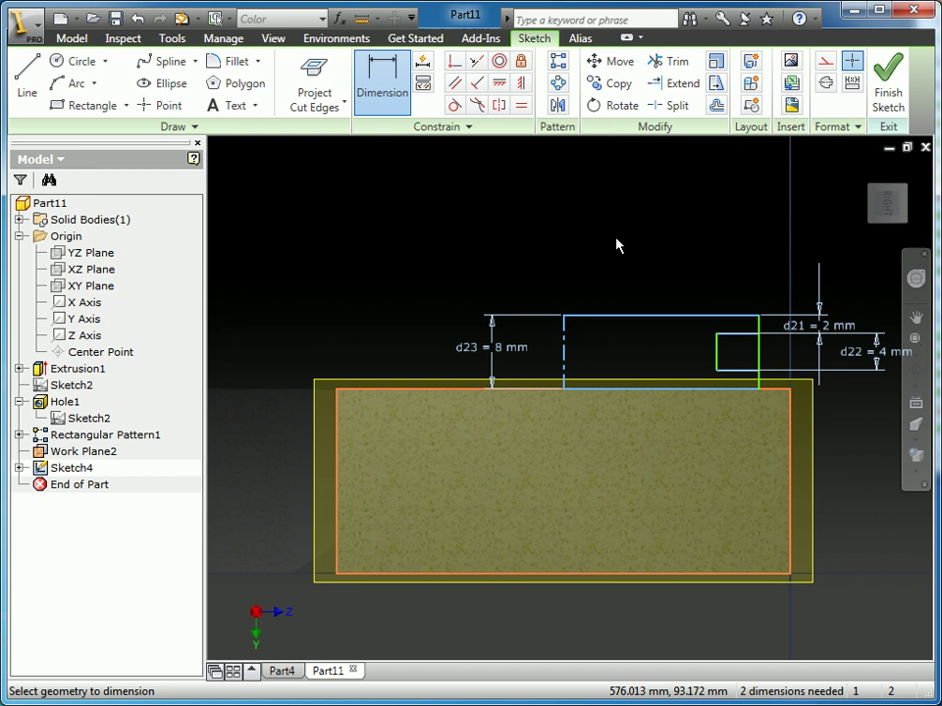
left_click(756, 322)
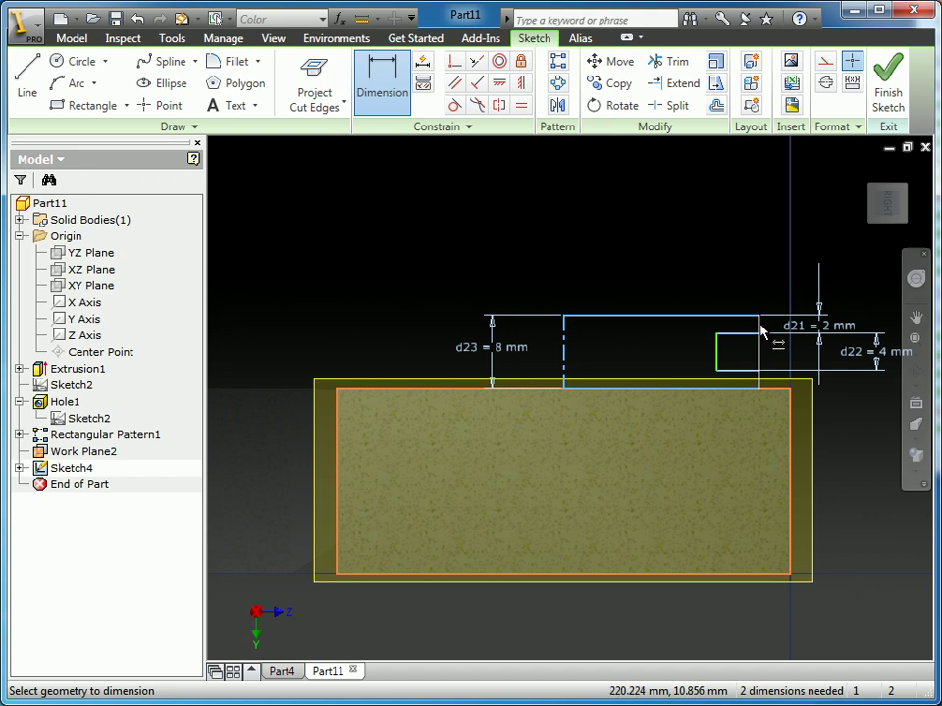
left_click(565, 343)
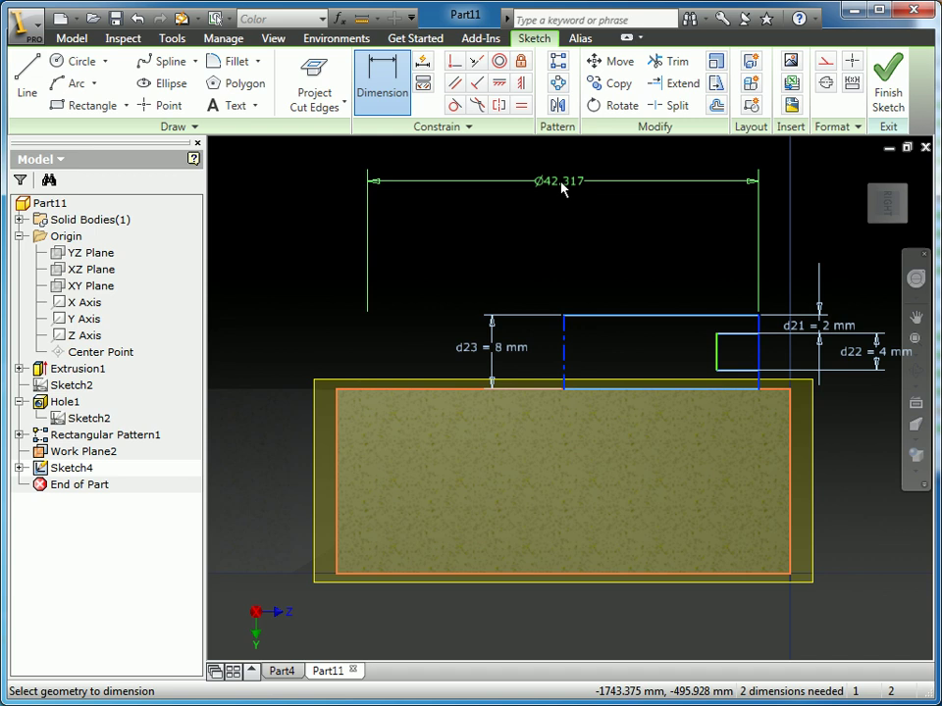
left_click(562, 173)
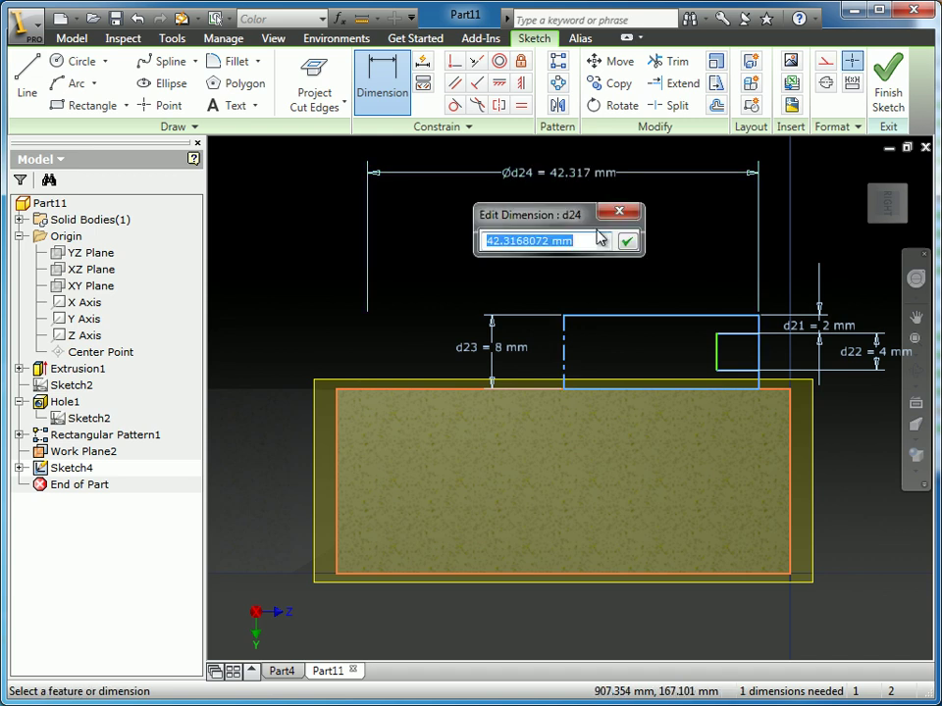
type("41")
key("Return")
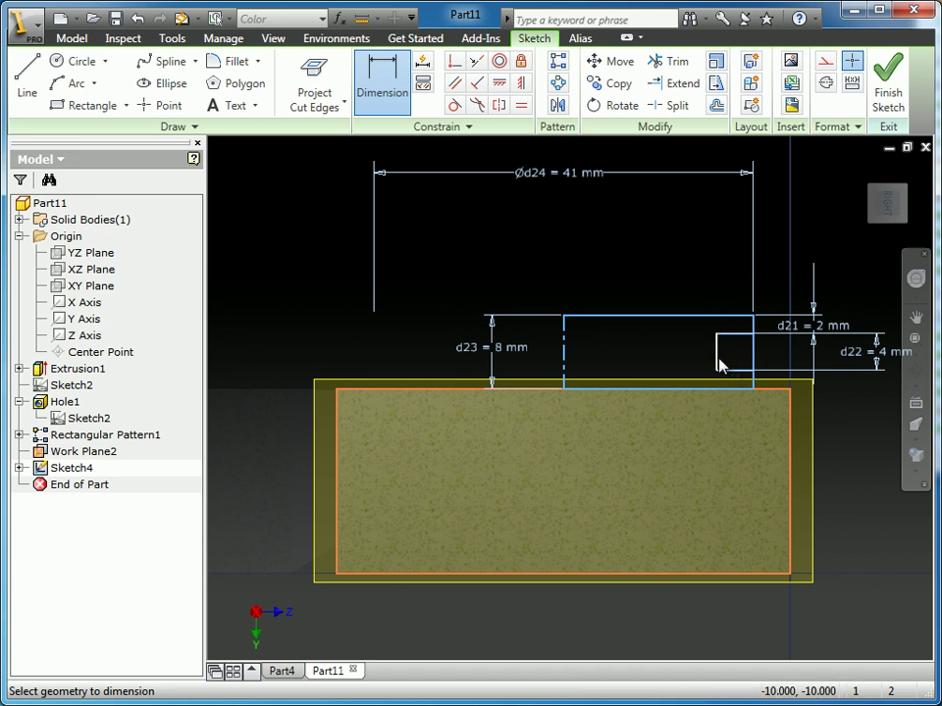
left_click(565, 353)
left_click(716, 353)
left_click(550, 224)
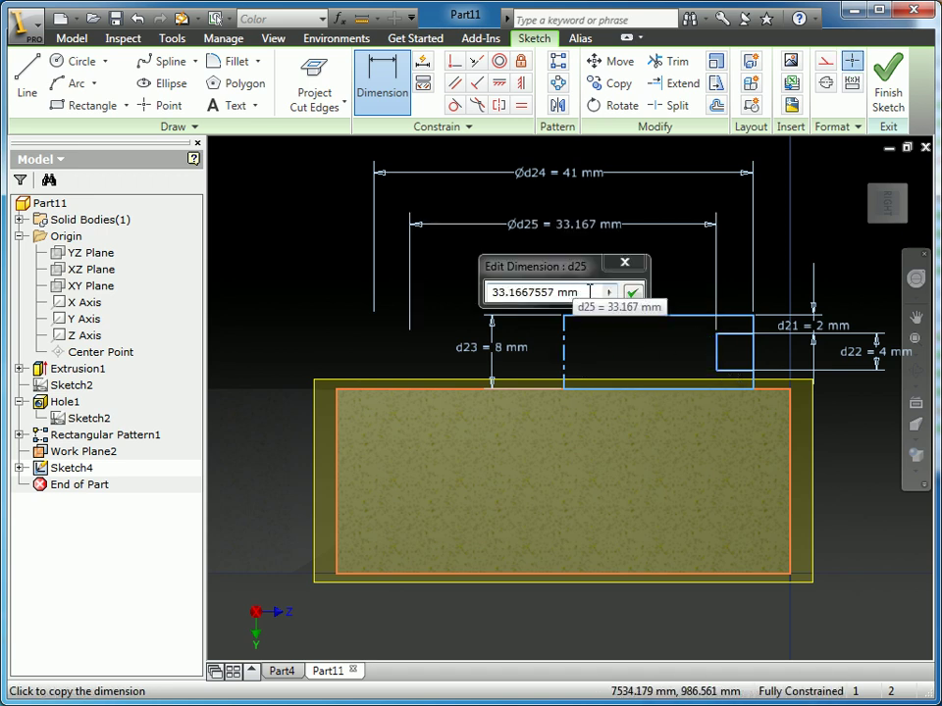
left_click_drag(579, 293, 471, 296)
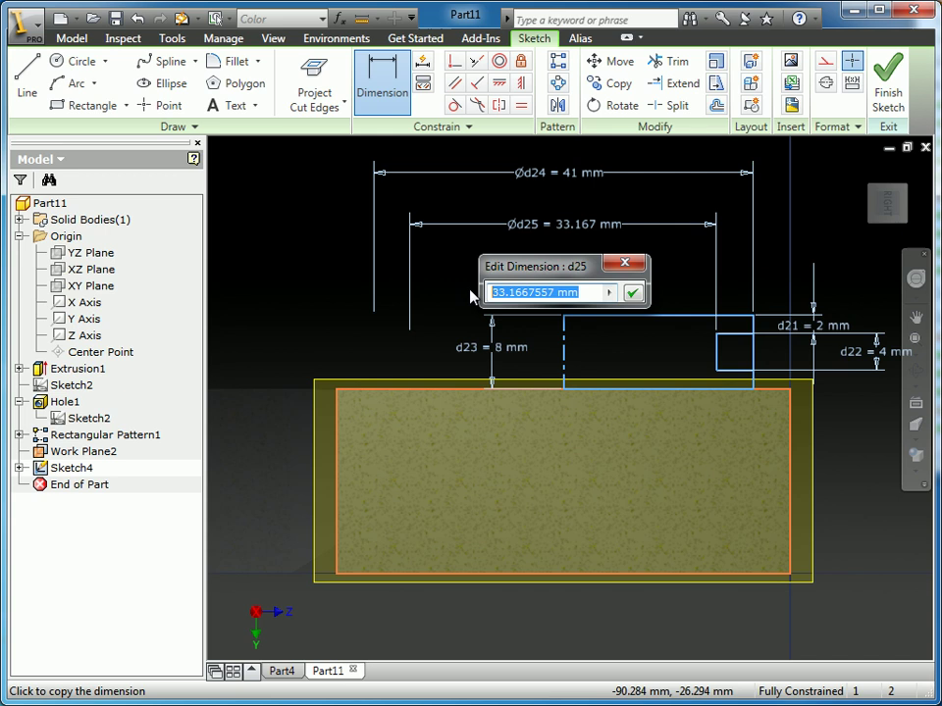
type("35")
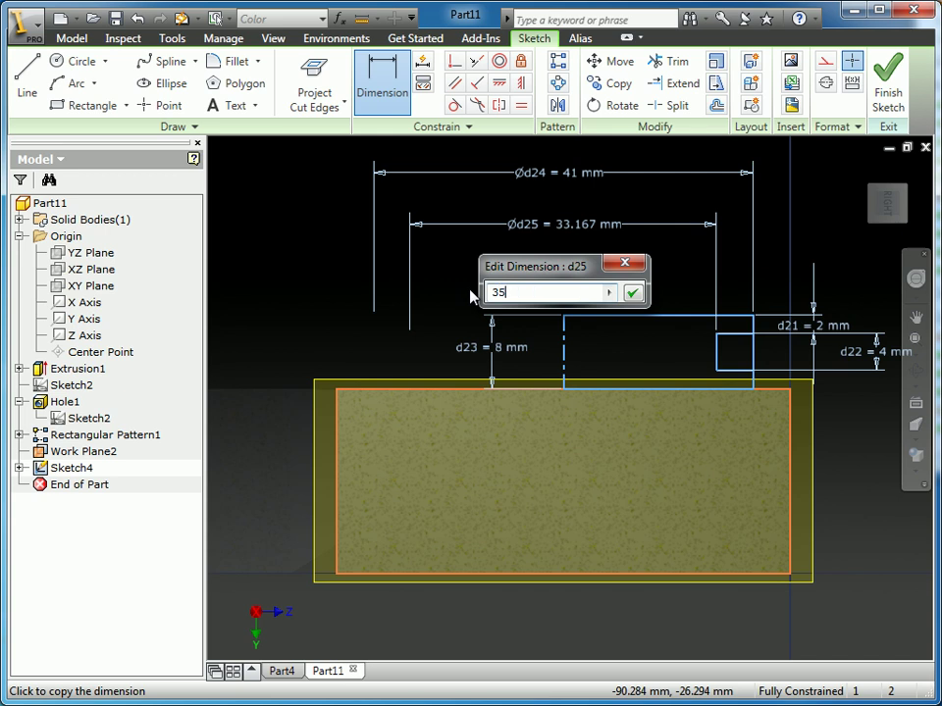
left_click(634, 293)
key("Escape")
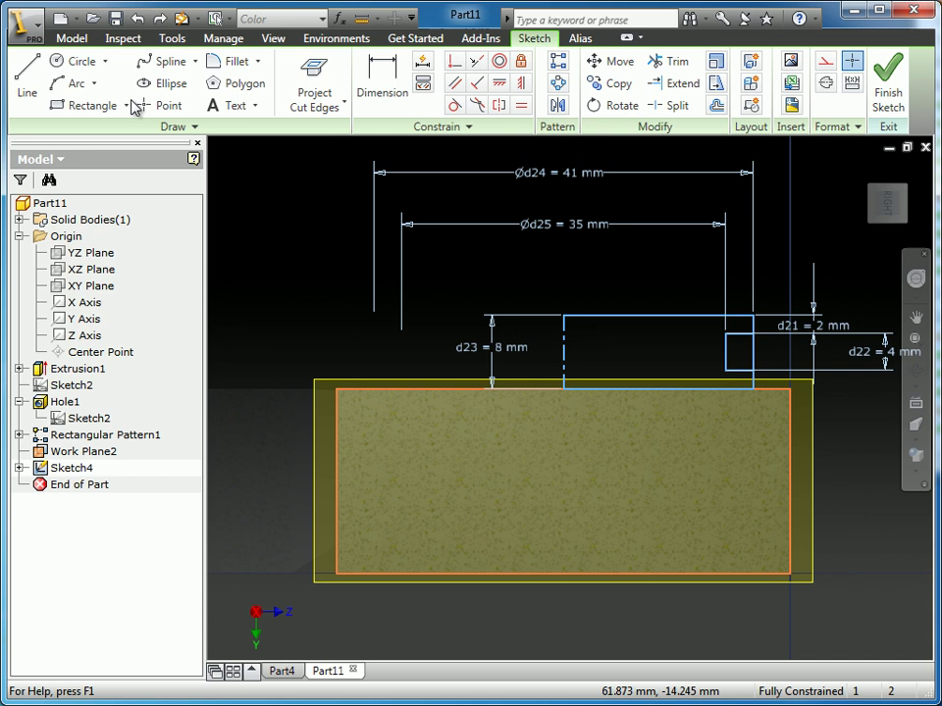
Step: Revolve the boss profile a full turn around the centerline to create Revolution1
left_click(888, 79)
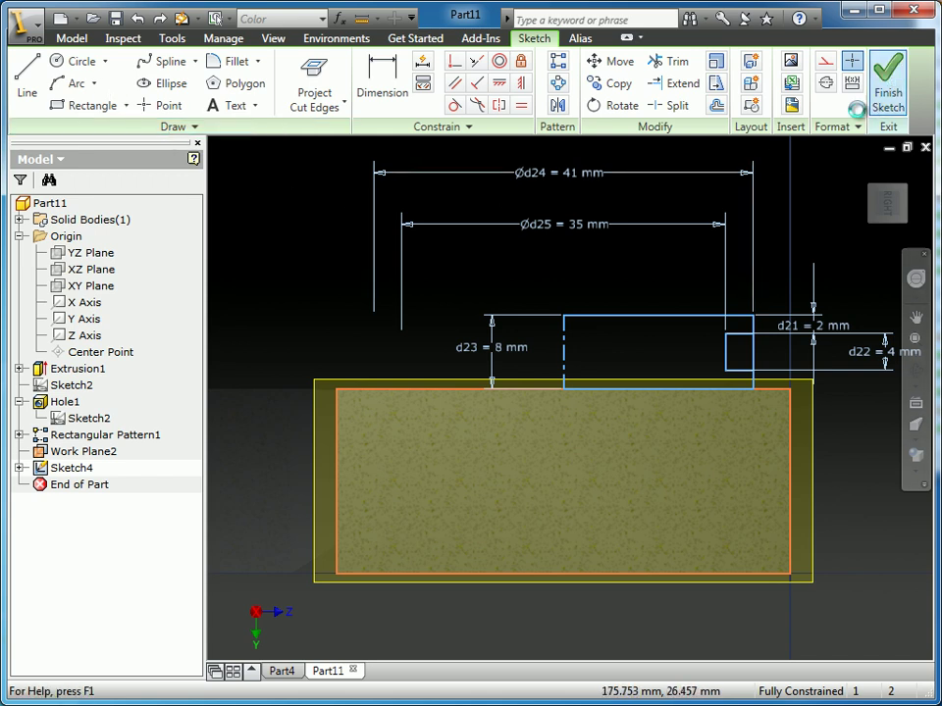
left_click(865, 172)
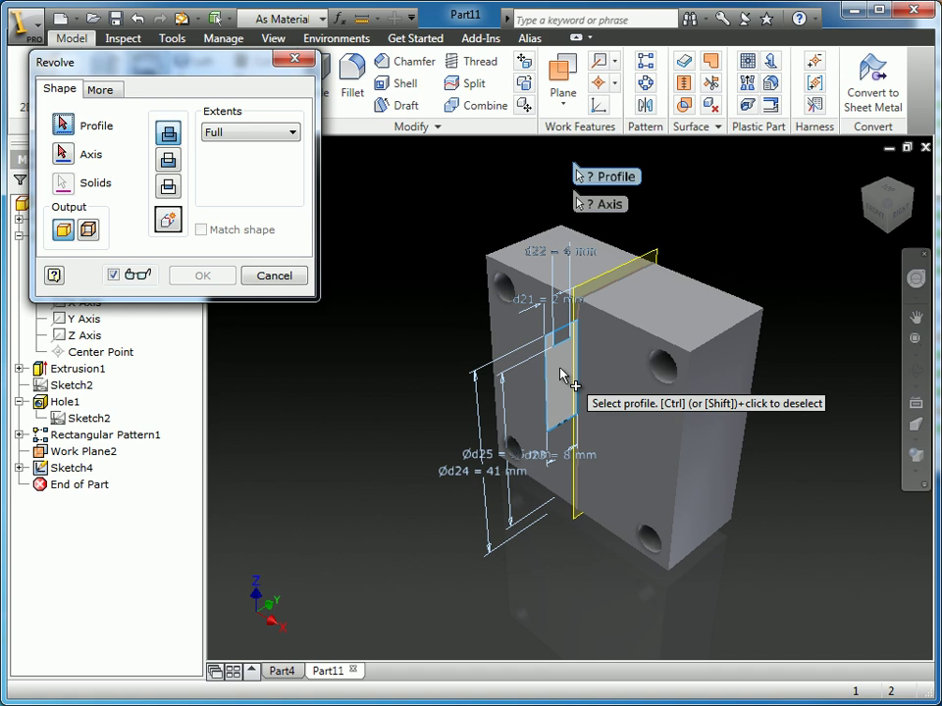
left_click(563, 376)
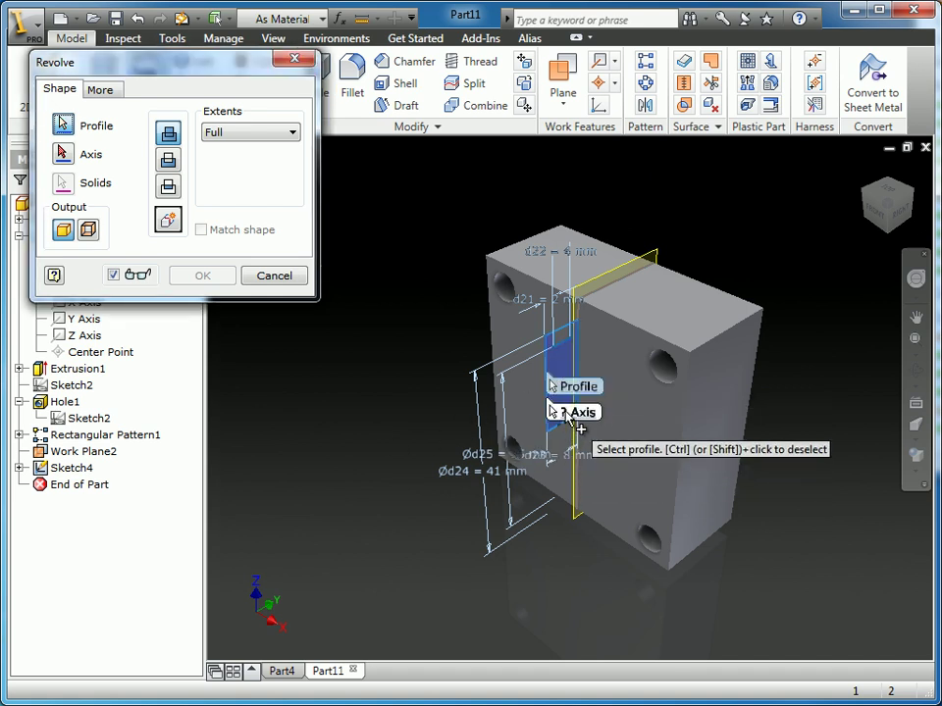
left_click_drag(569, 417, 627, 417)
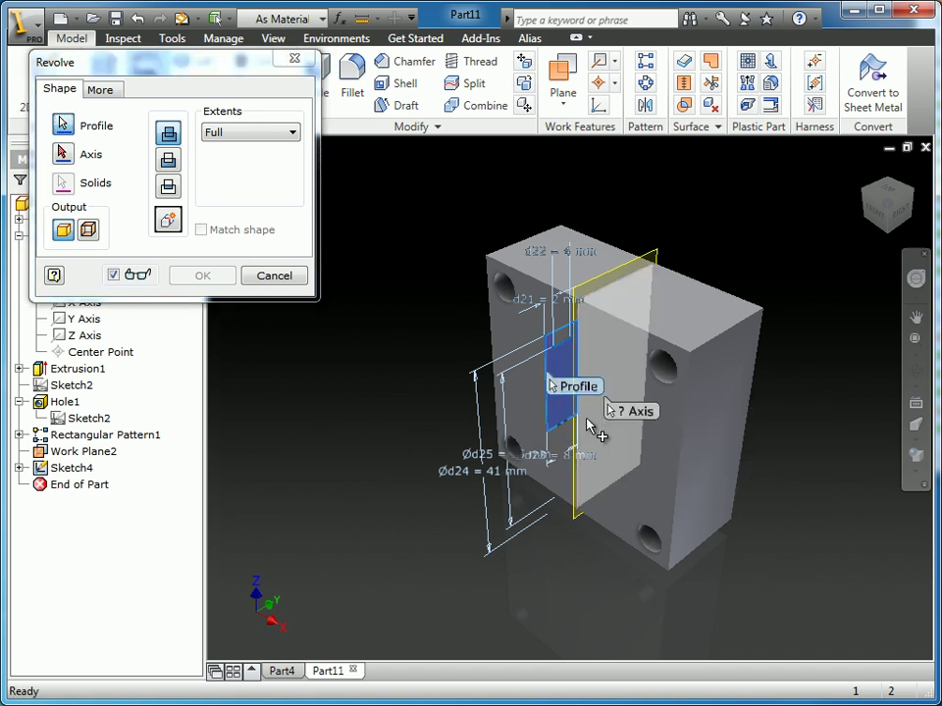
left_click(631, 411)
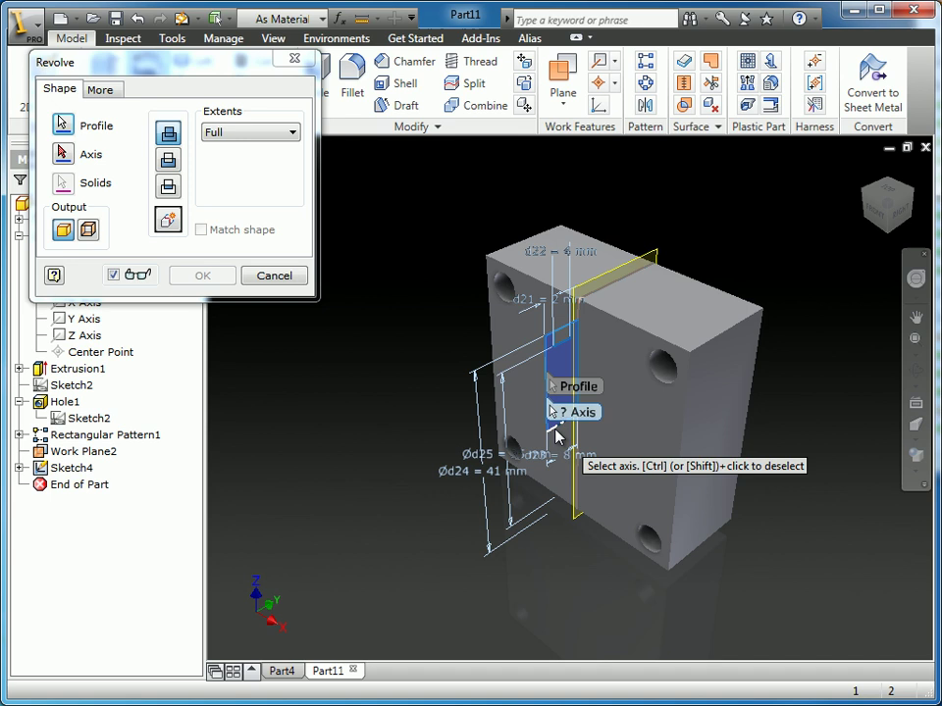
left_click(555, 435)
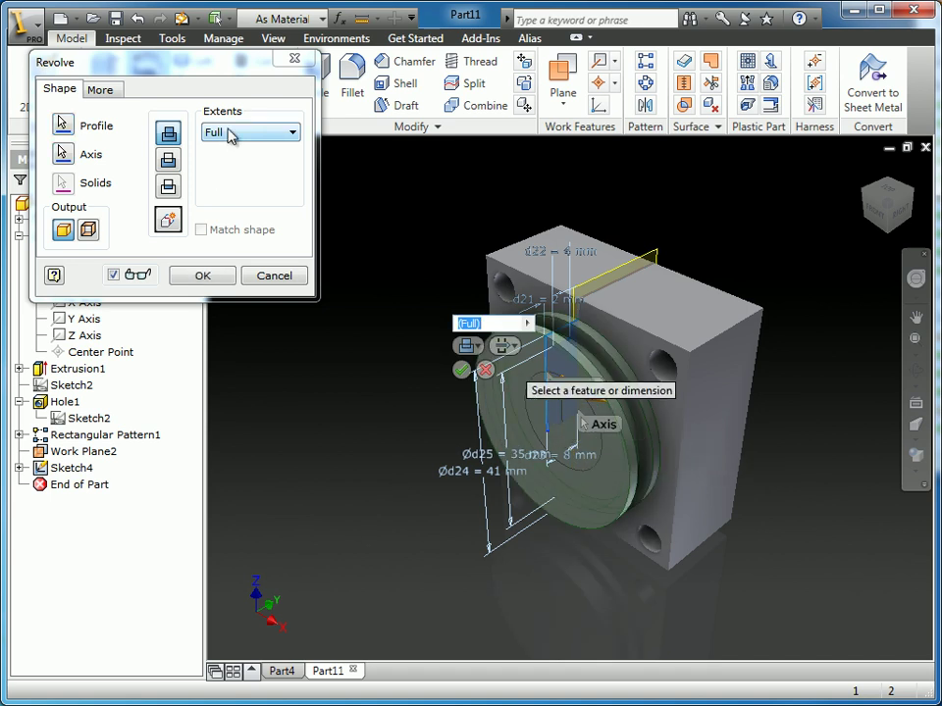
left_click(202, 276)
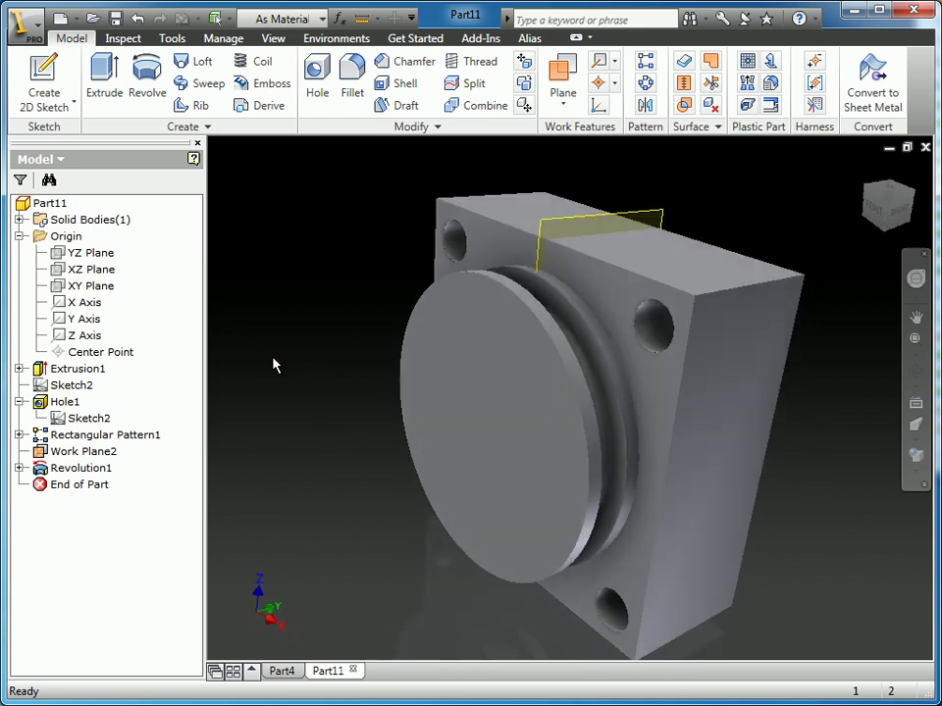
left_click(865, 174)
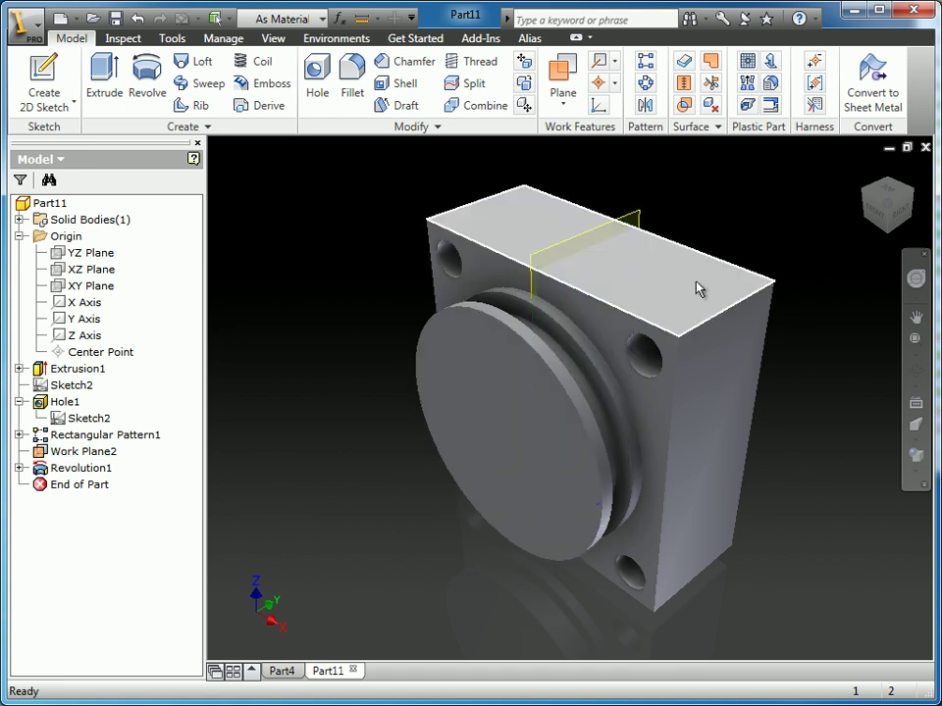
Step: Start a new sketch on the block's top face
left_click(667, 280)
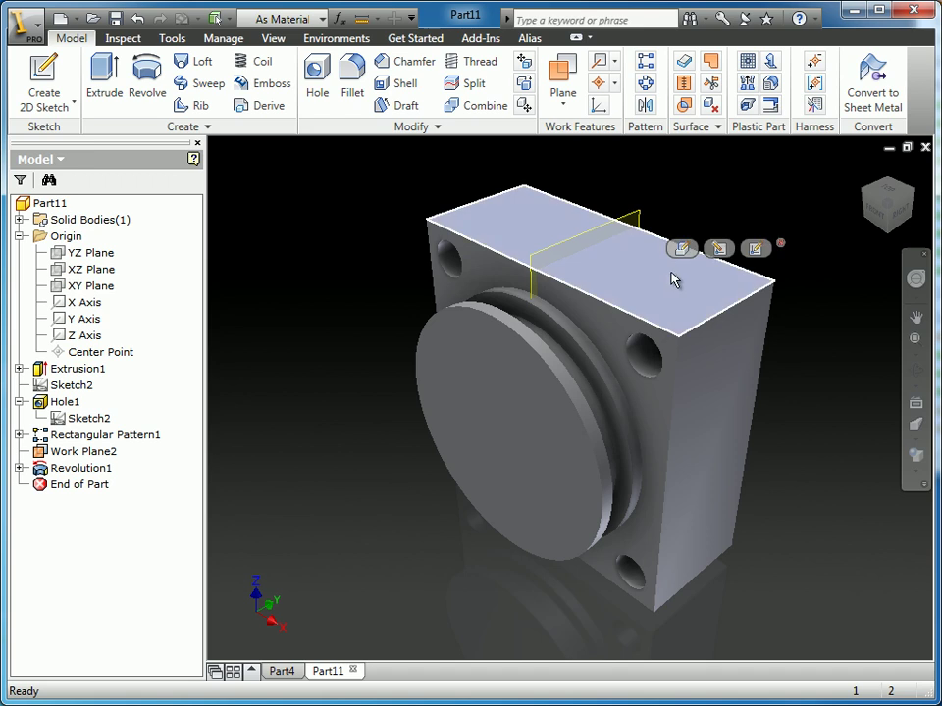
left_click(752, 249)
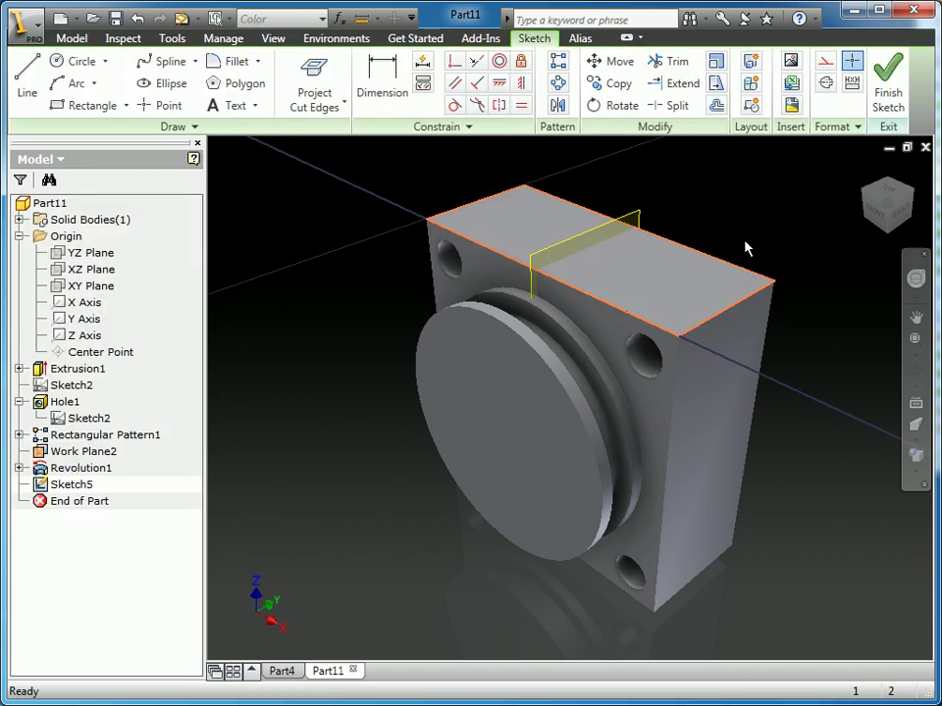
middle_click_drag(711, 229, 674, 334)
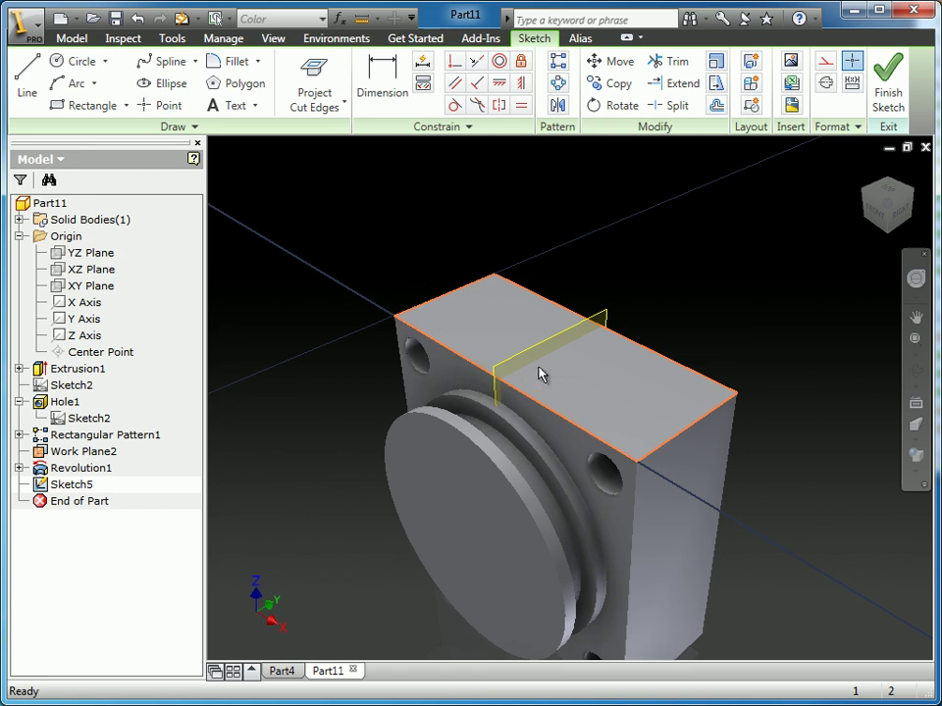
Step: Draw a 6 mm line from the top face edge to mark the hole point
left_click(28, 79)
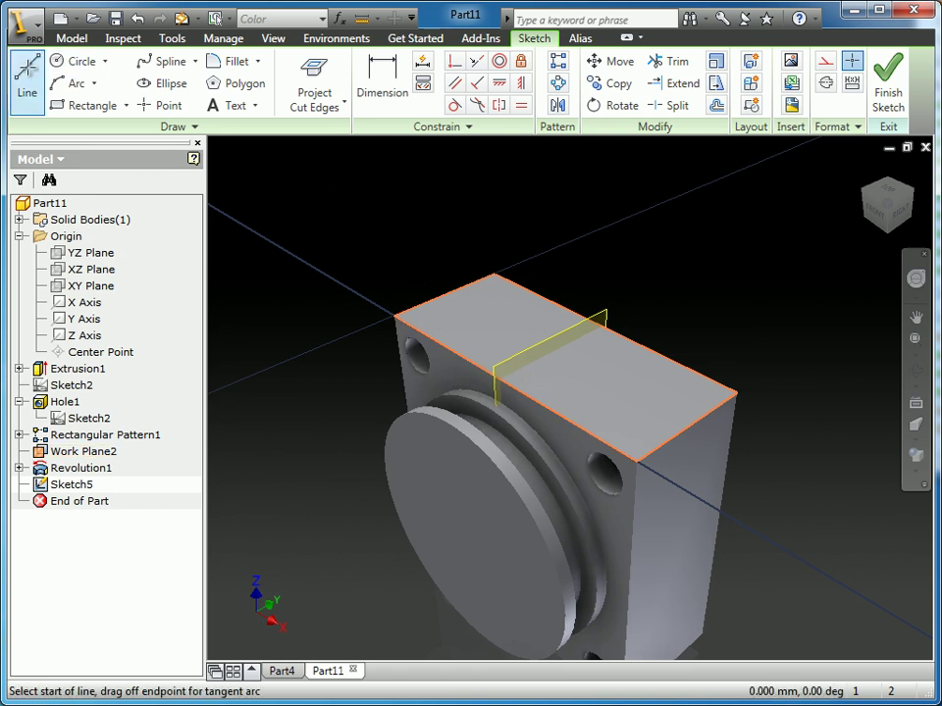
left_click(501, 379)
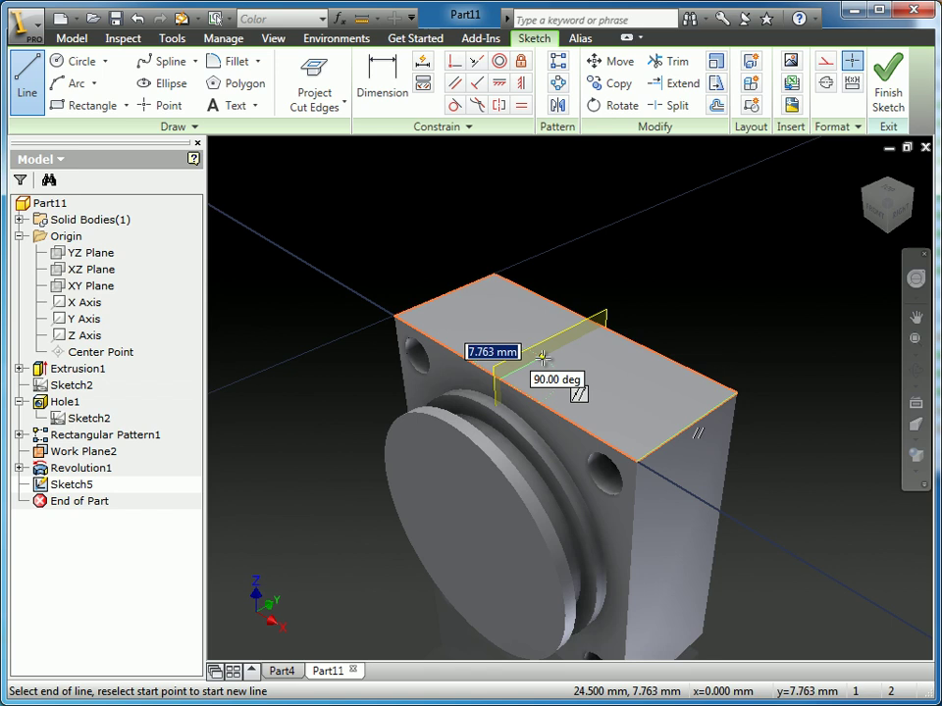
type("6")
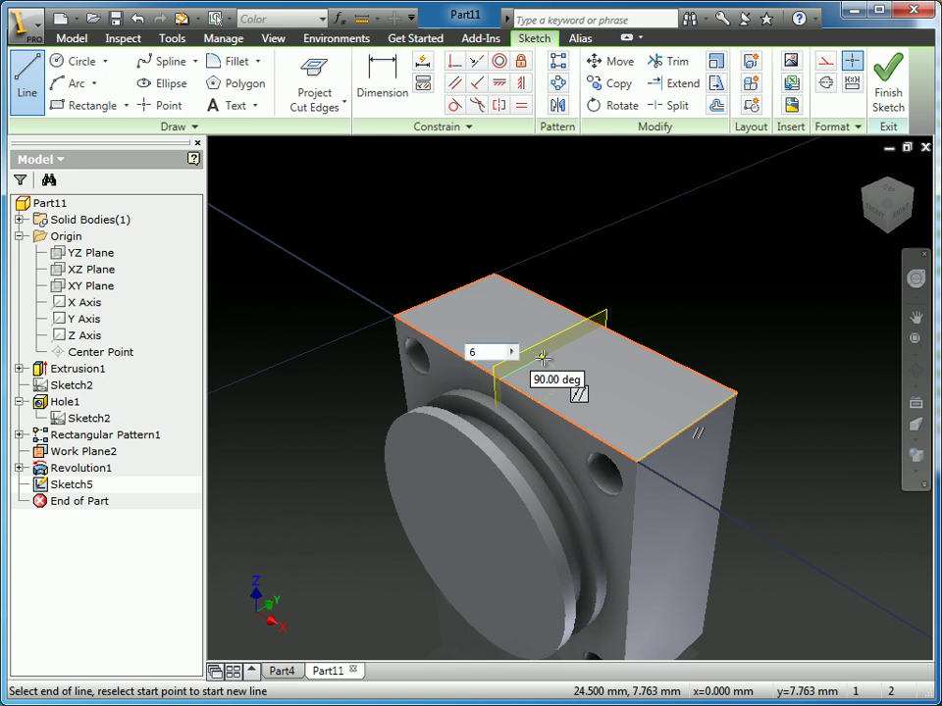
key("Return")
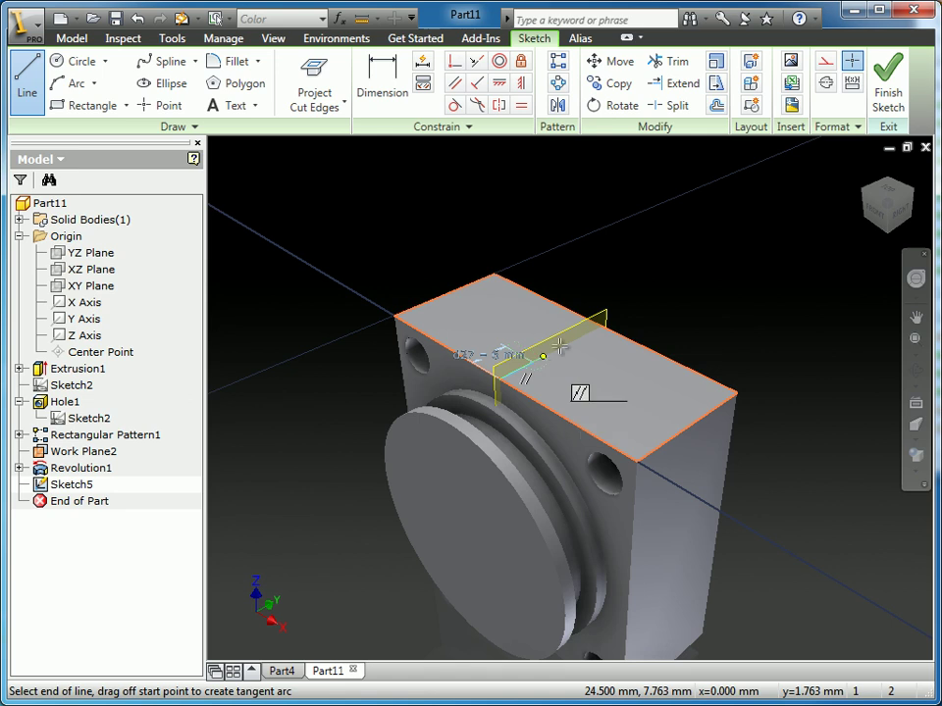
right_click(586, 224)
left_click(606, 236)
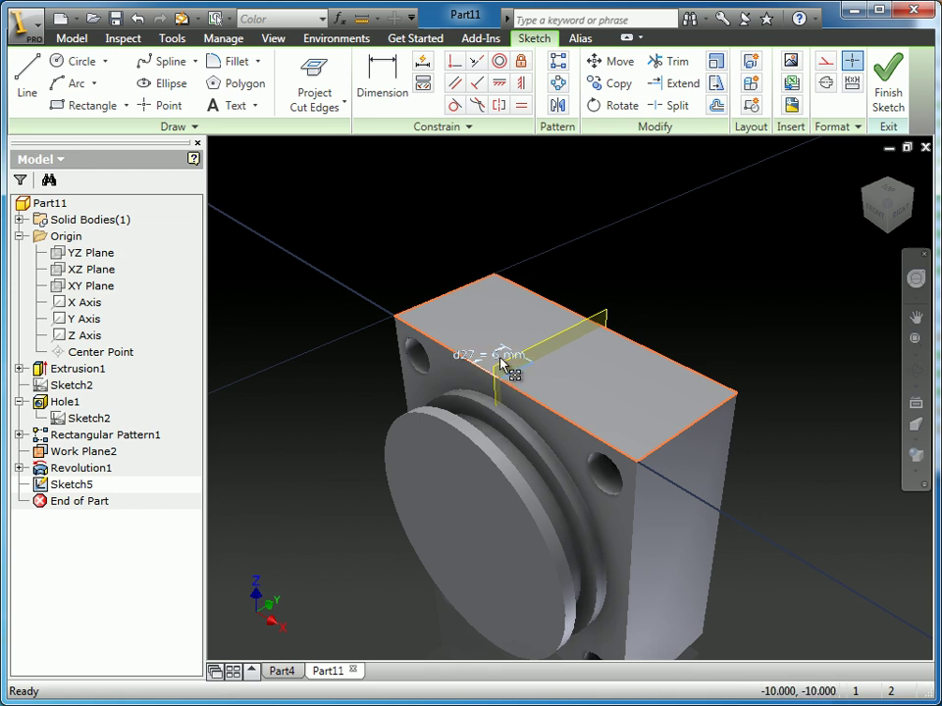
left_click_drag(501, 363, 382, 295)
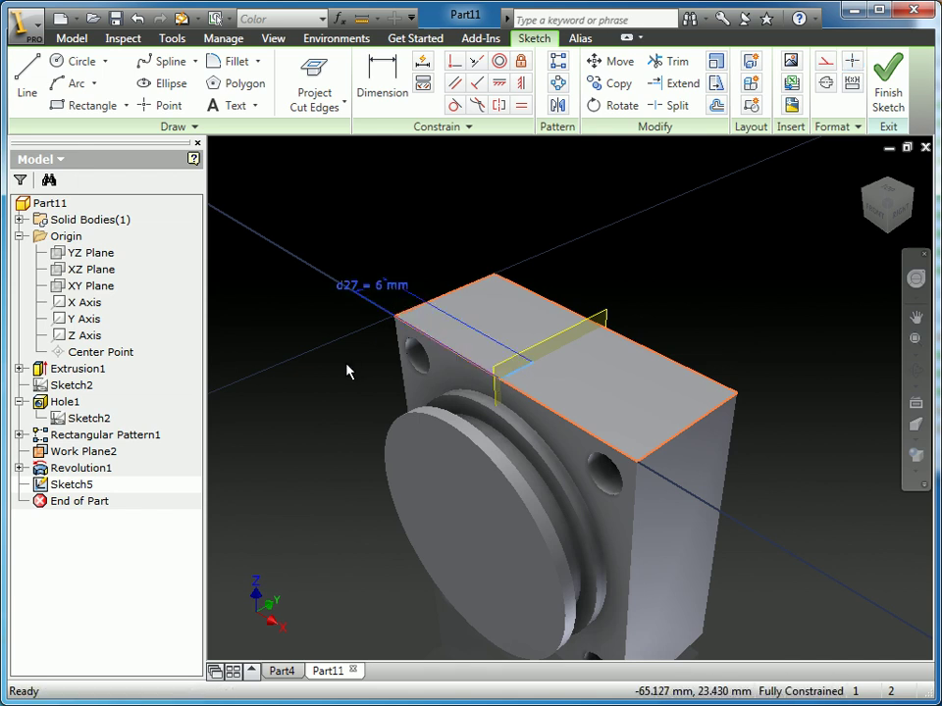
left_click(346, 370)
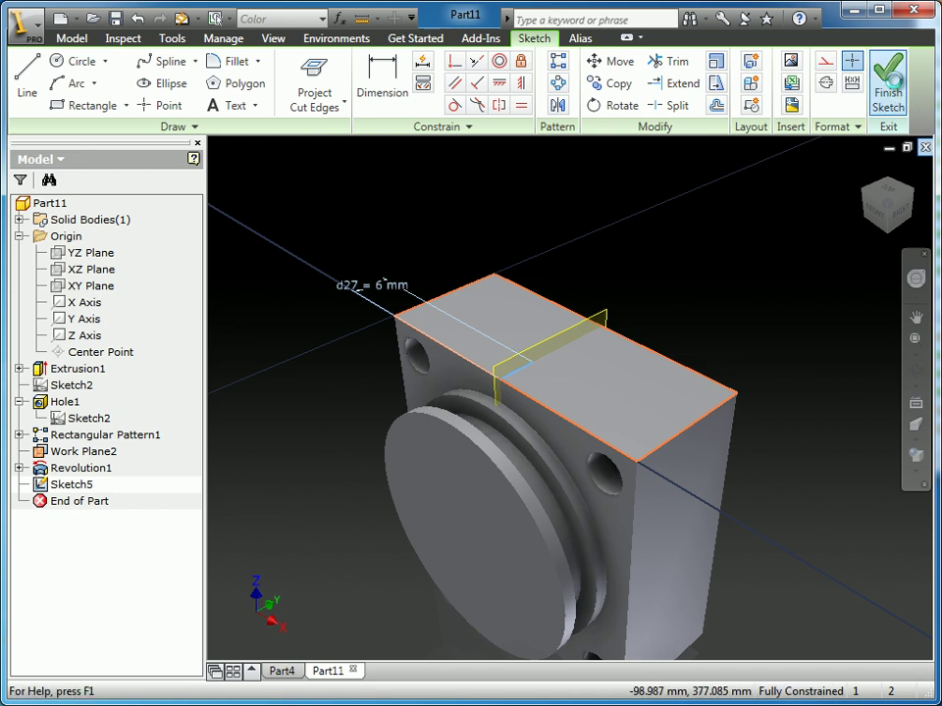
Step: Finish the sketch and place a new hole at the sketched point
left_click(887, 90)
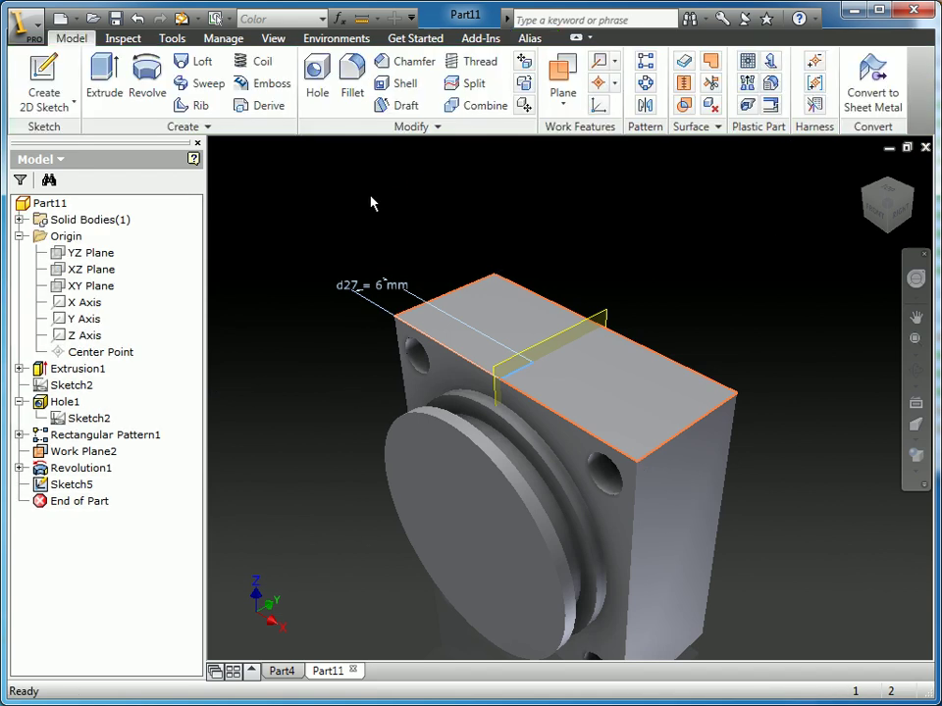
left_click(319, 78)
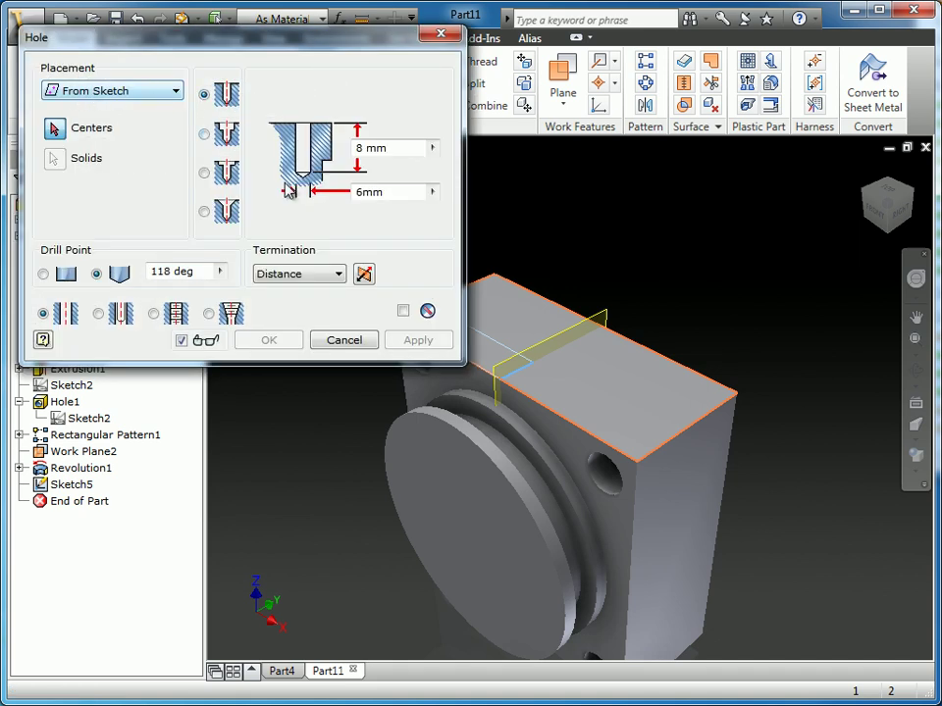
left_click(535, 370)
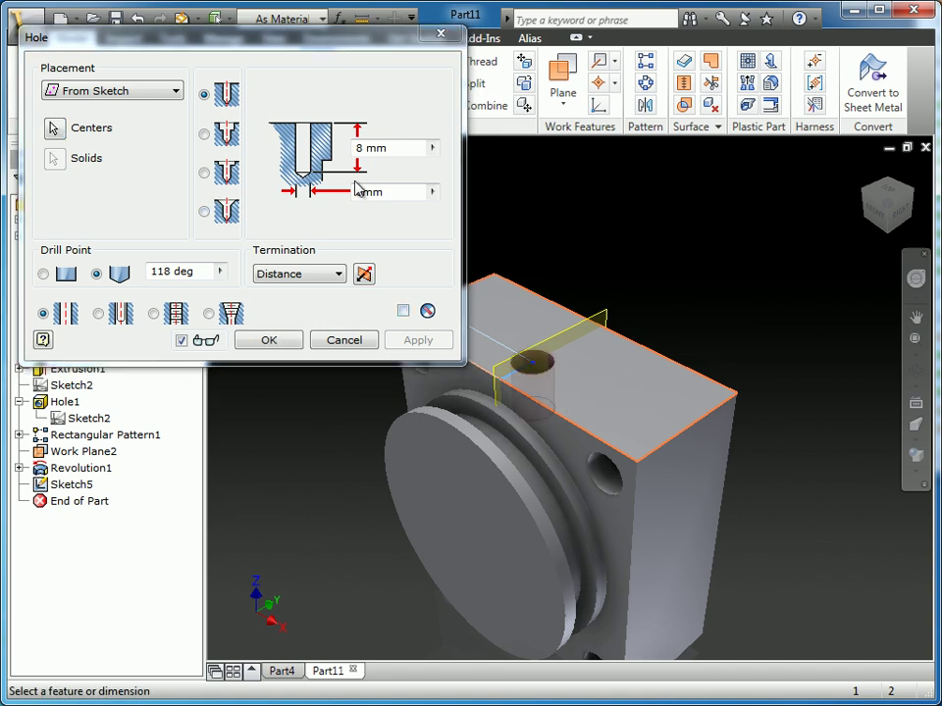
Step: Make it an ANSI Metric M Profile size 5 tapped hole, 14 mm deep
left_click(155, 316)
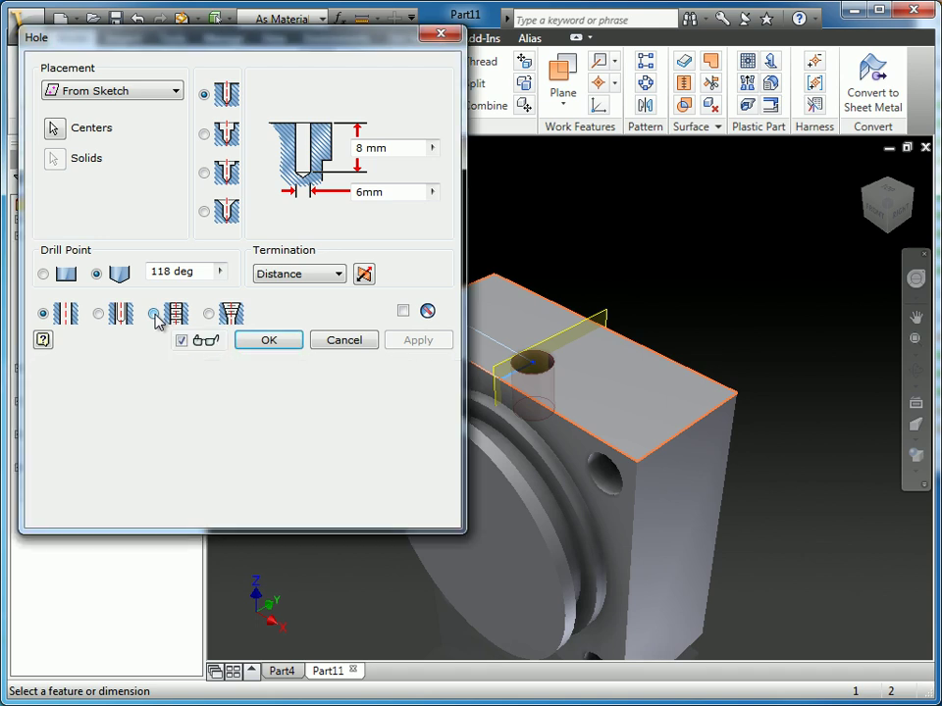
left_click(120, 403)
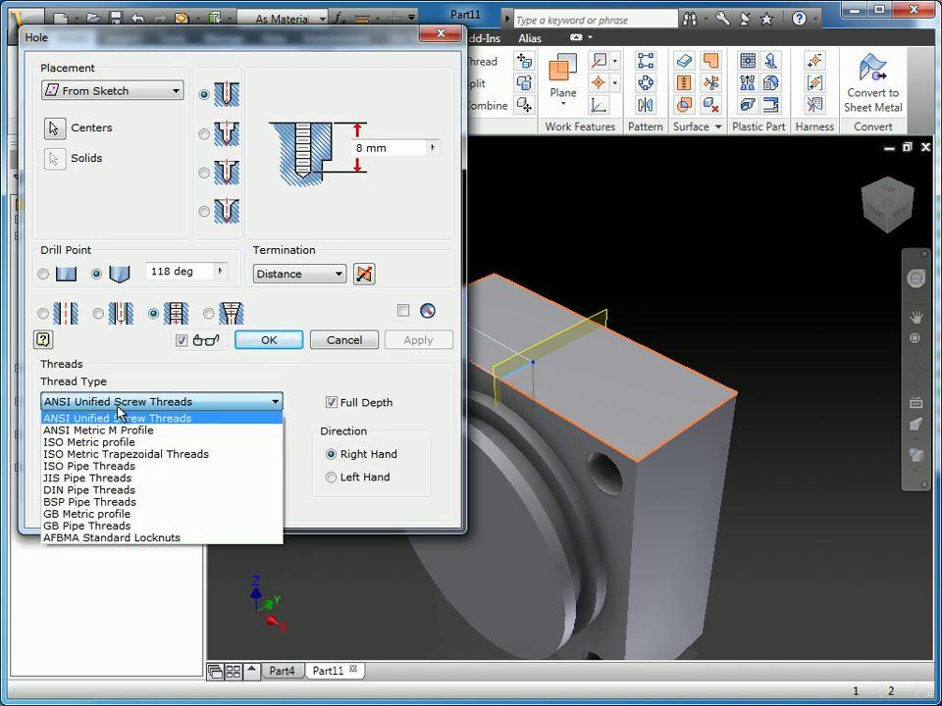
left_click(110, 431)
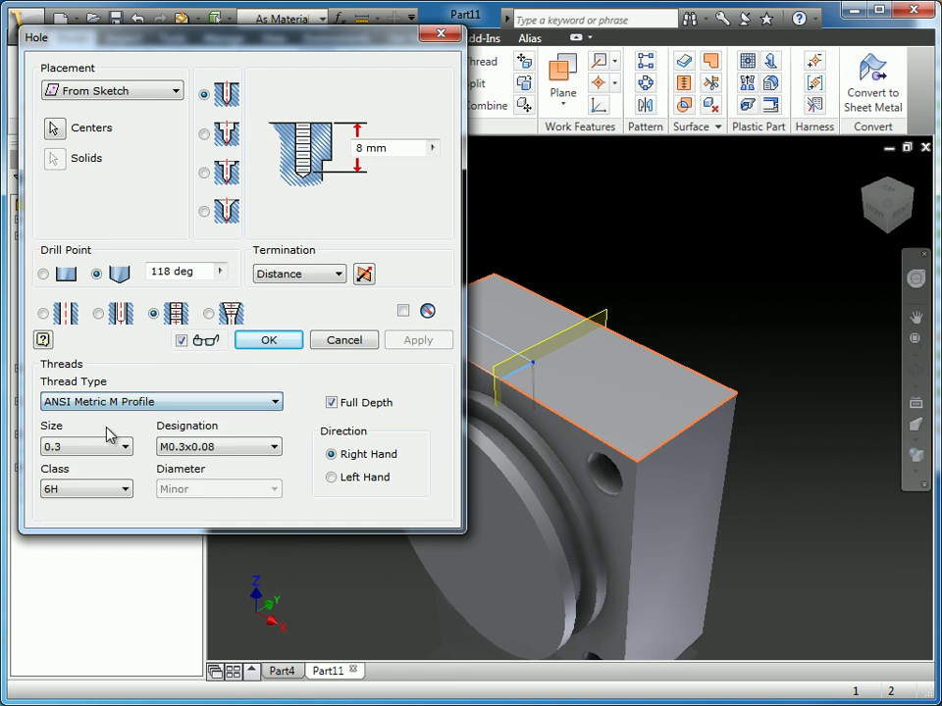
left_click(126, 448)
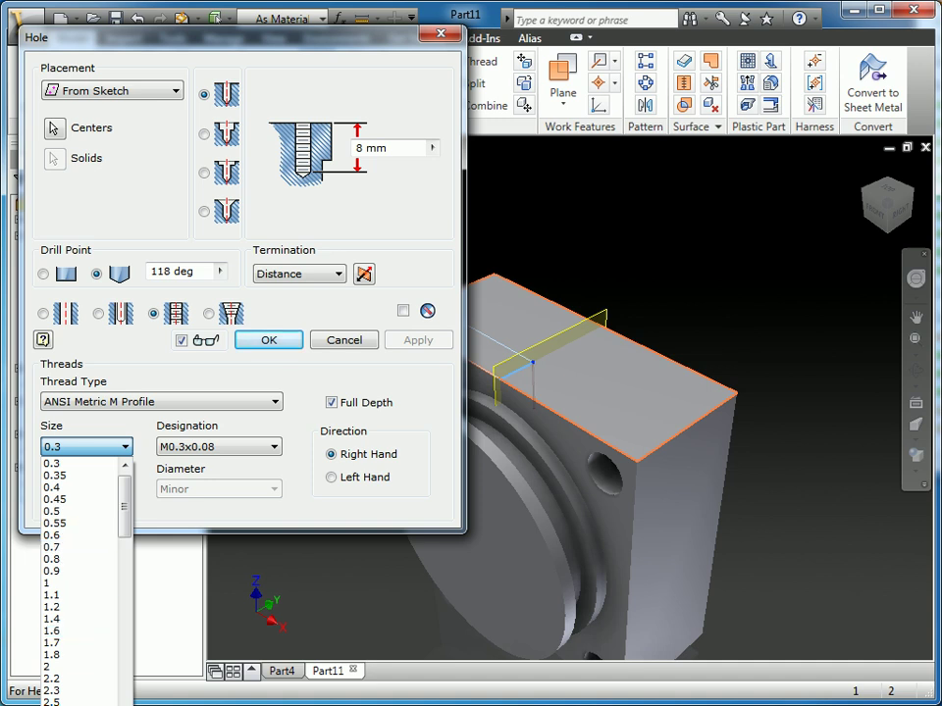
scroll(83, 589, "down", 5)
left_click(59, 530)
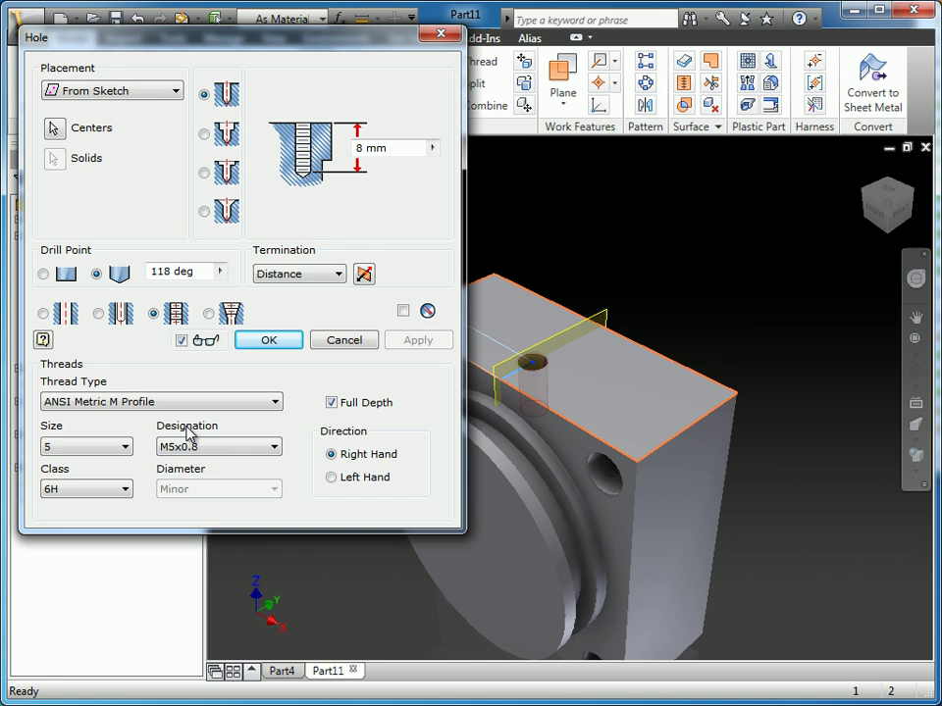
double_click(359, 147)
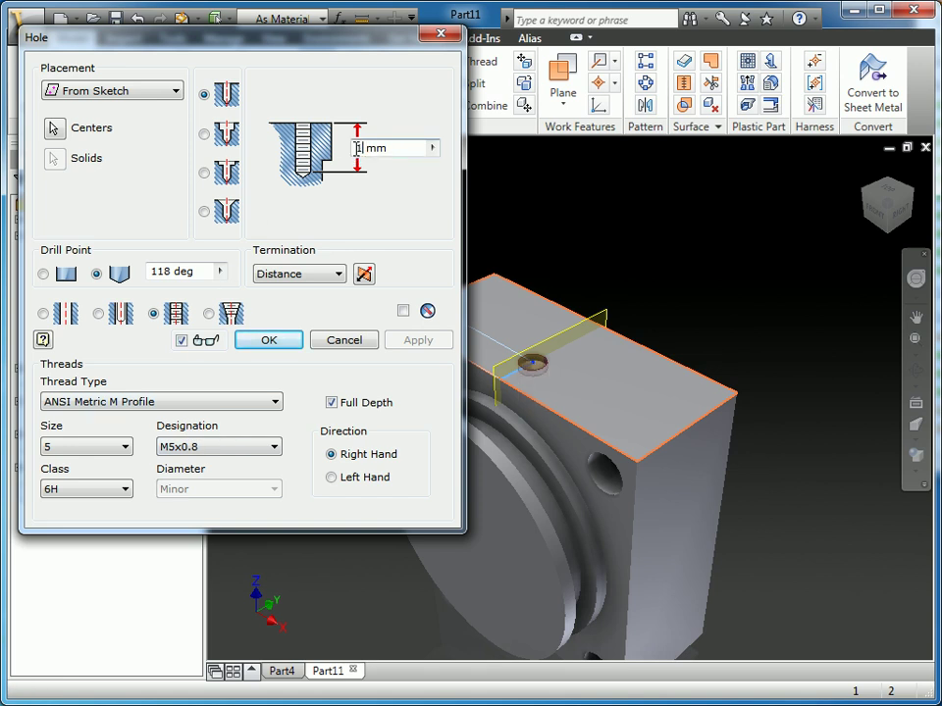
type("14")
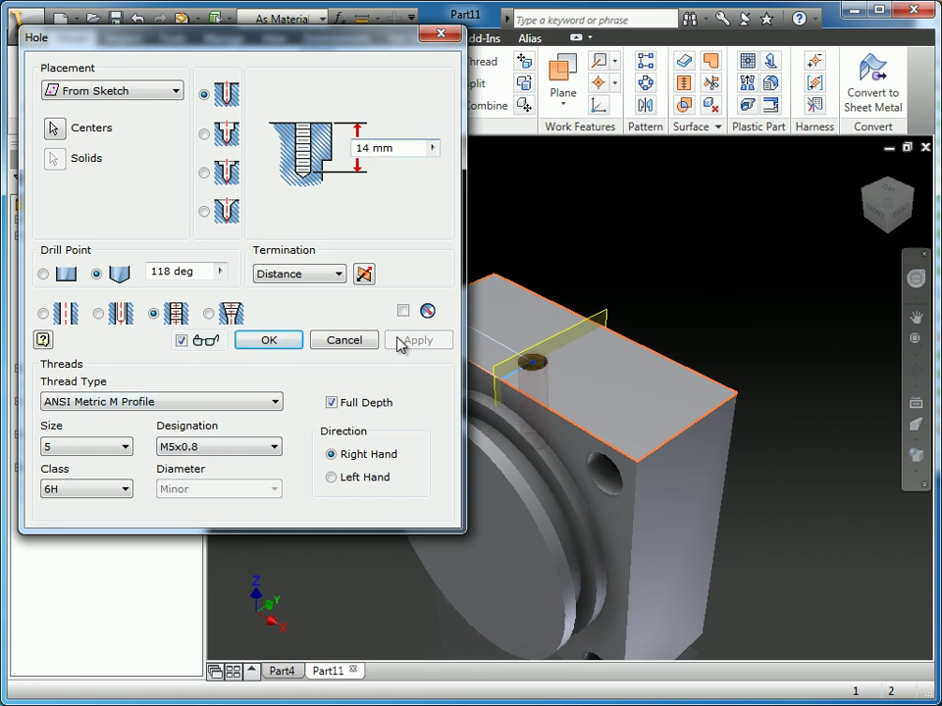
left_click(292, 343)
scroll(535, 392, "down", 8)
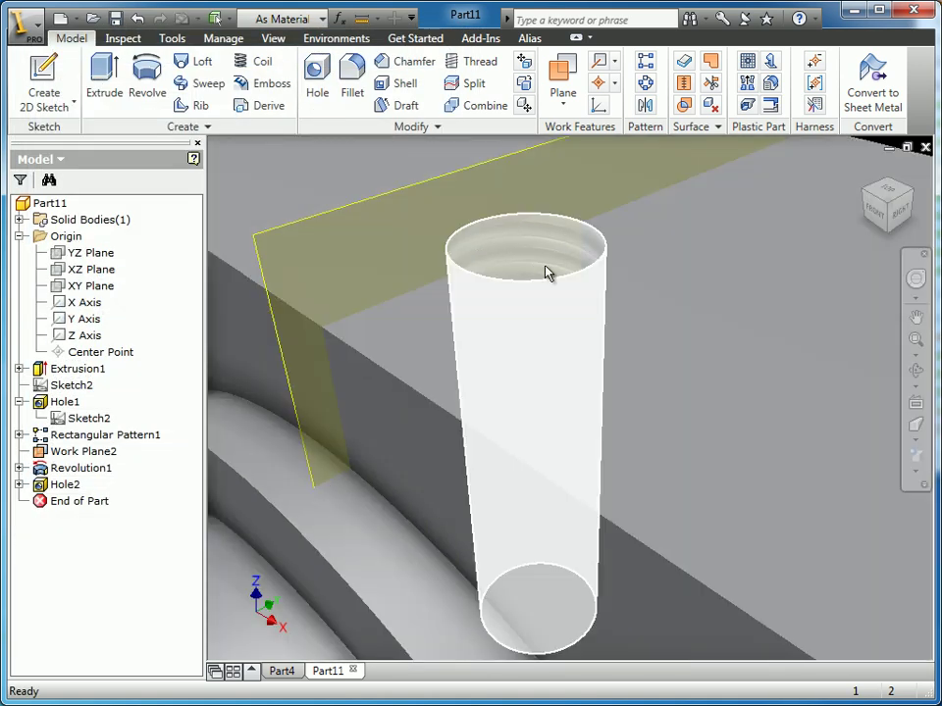
Step: Create Work Axis1 through the cylindrical face of the tapped top hole
scroll(738, 344, "up", 5)
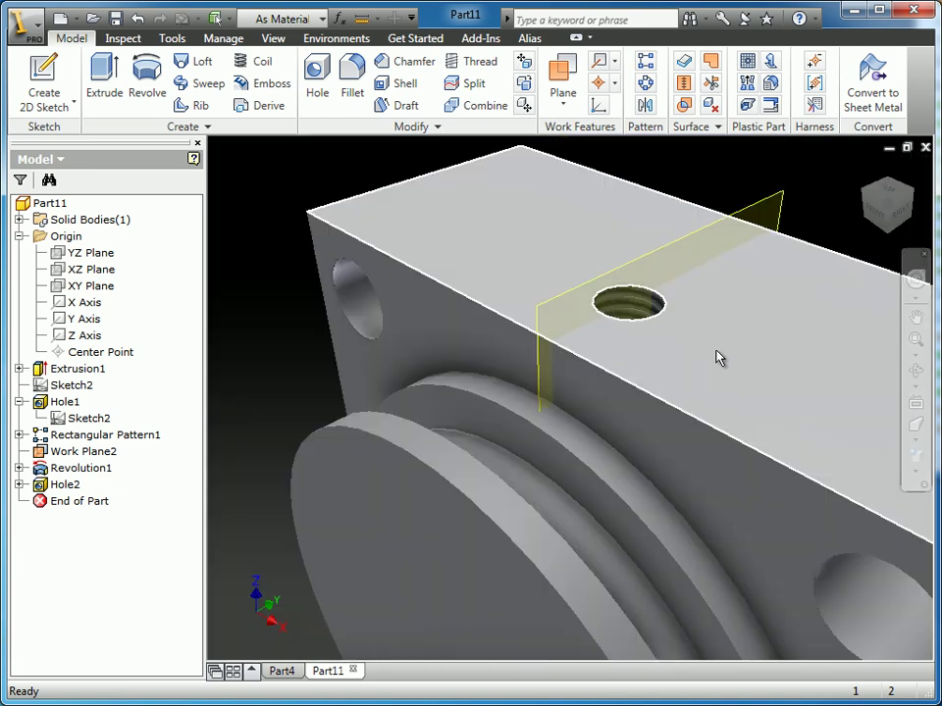
key("F6")
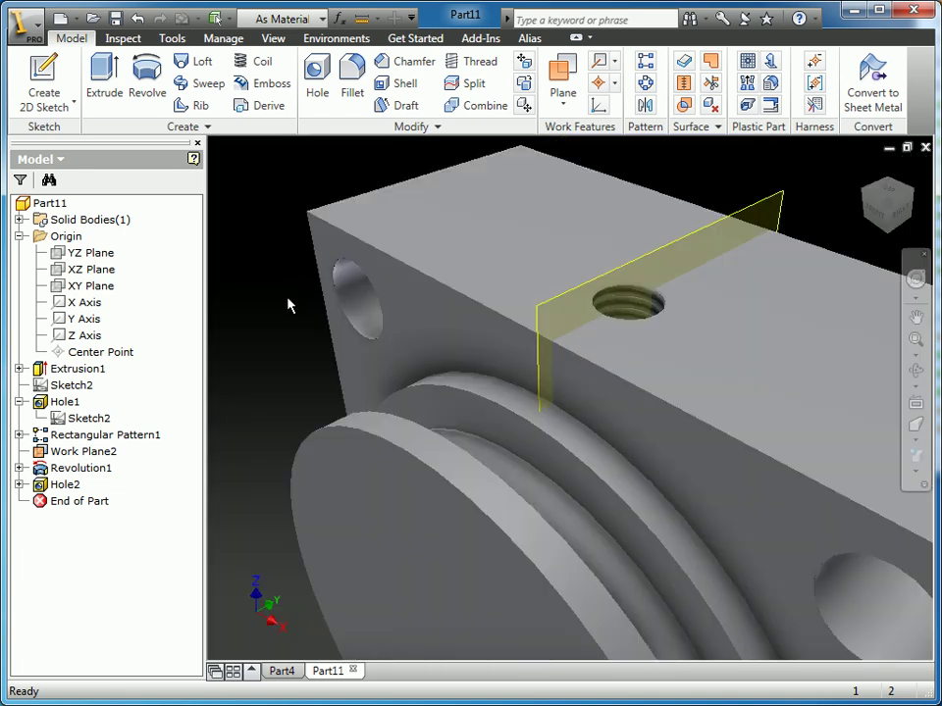
key("F2")
left_click_drag(302, 326, 436, 248)
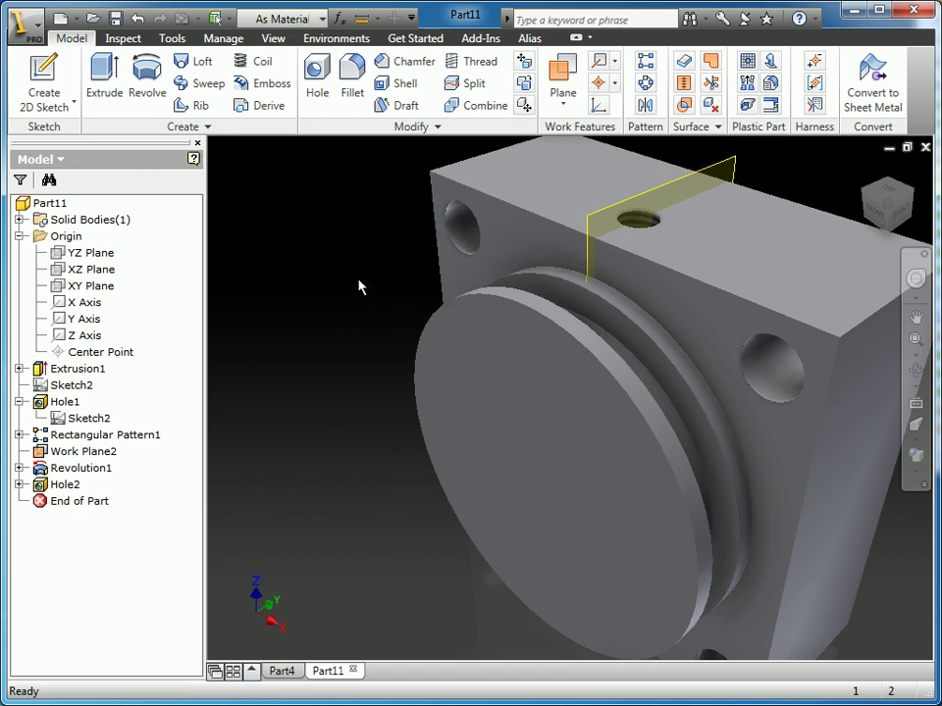
key("F2")
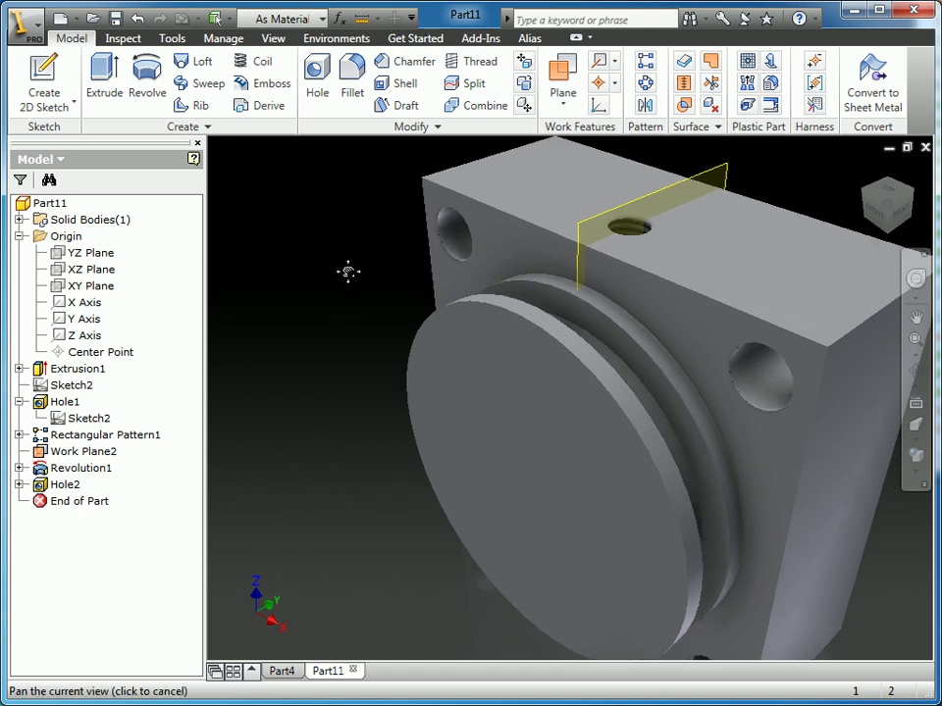
left_click_drag(347, 269, 329, 306)
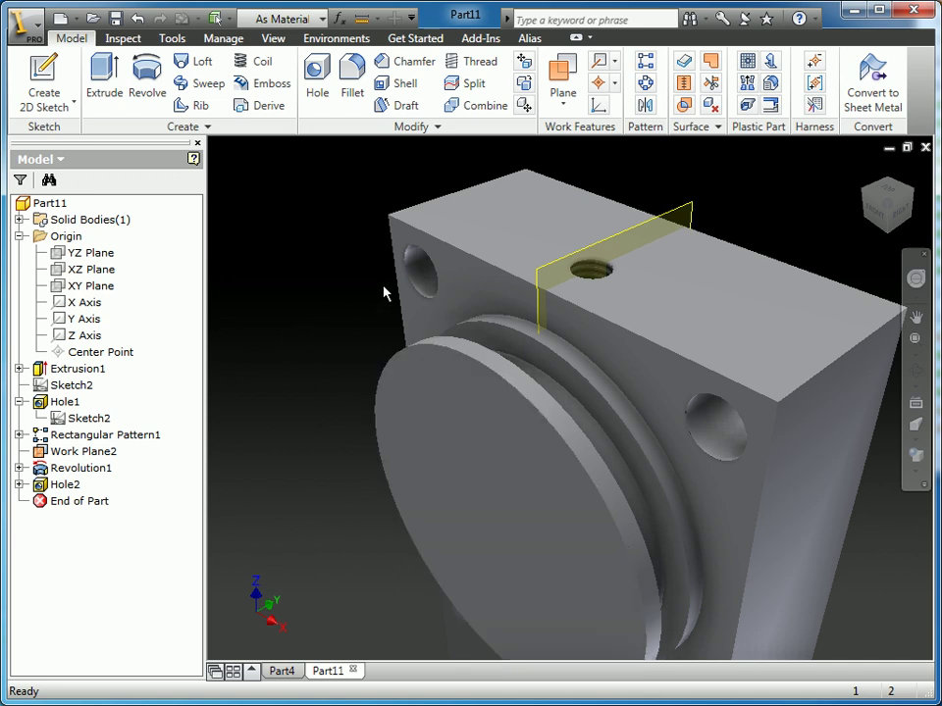
left_click(597, 61)
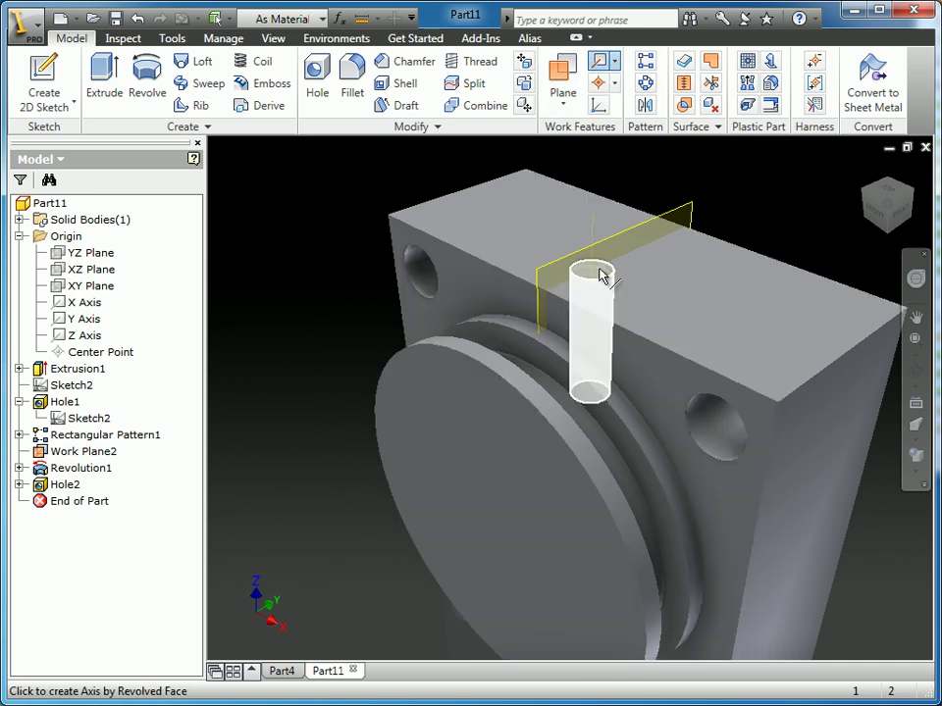
left_click(608, 277)
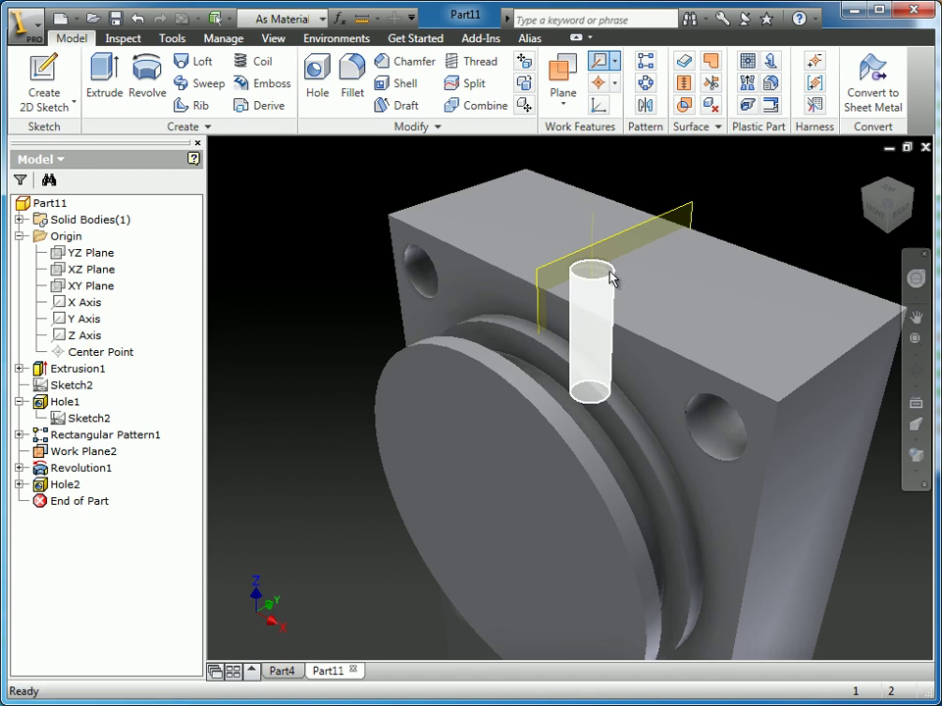
left_click(564, 71)
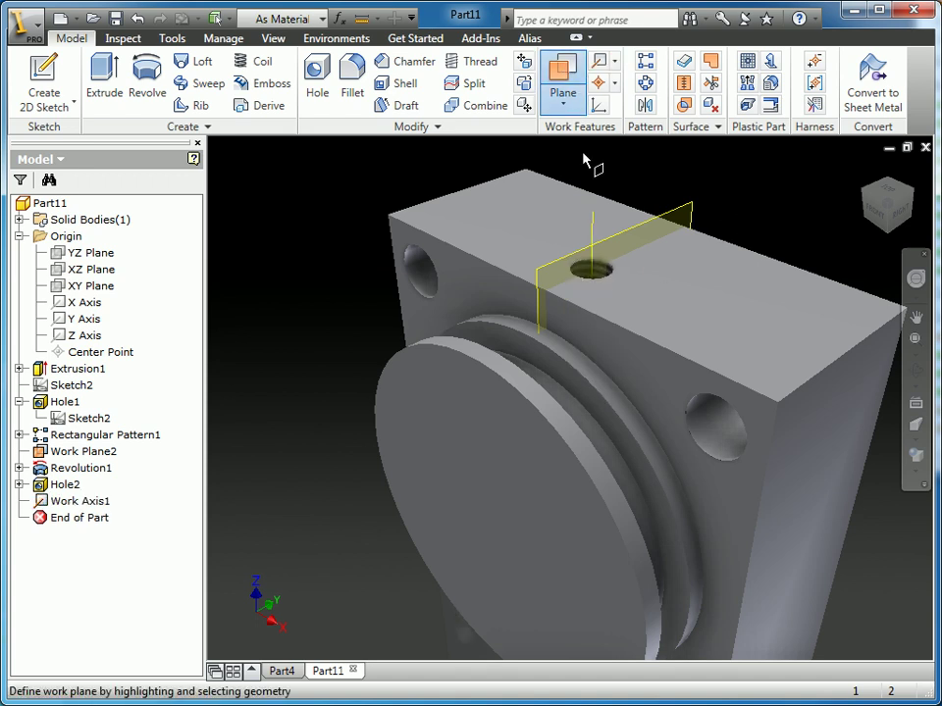
Step: Create Work Plane3 through Work Axis1 at 0° to the front face, checking it from the top view
left_click(595, 232)
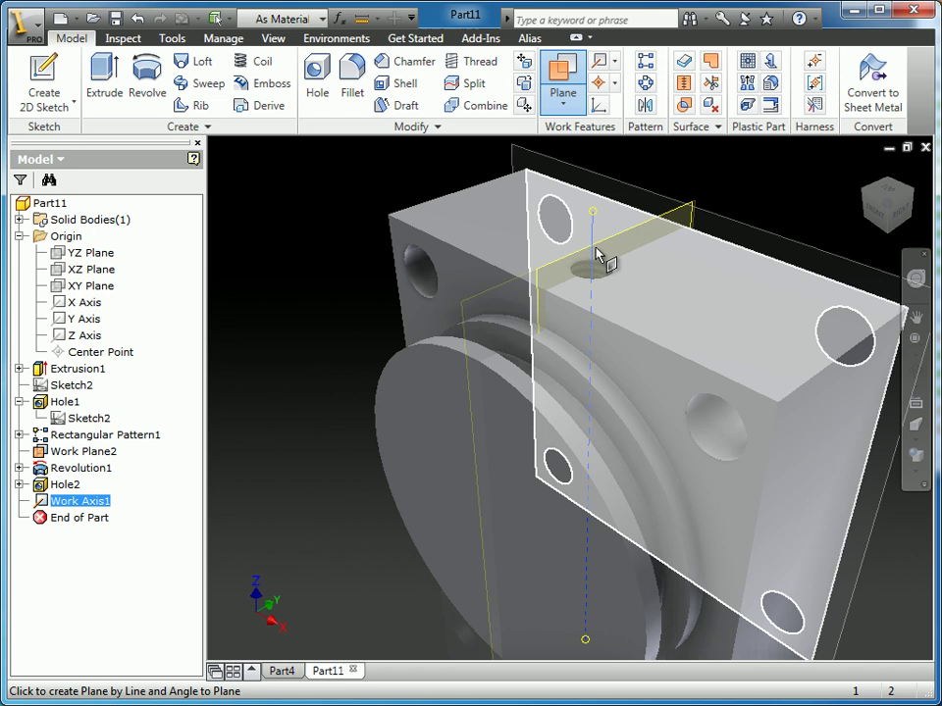
left_click(630, 368)
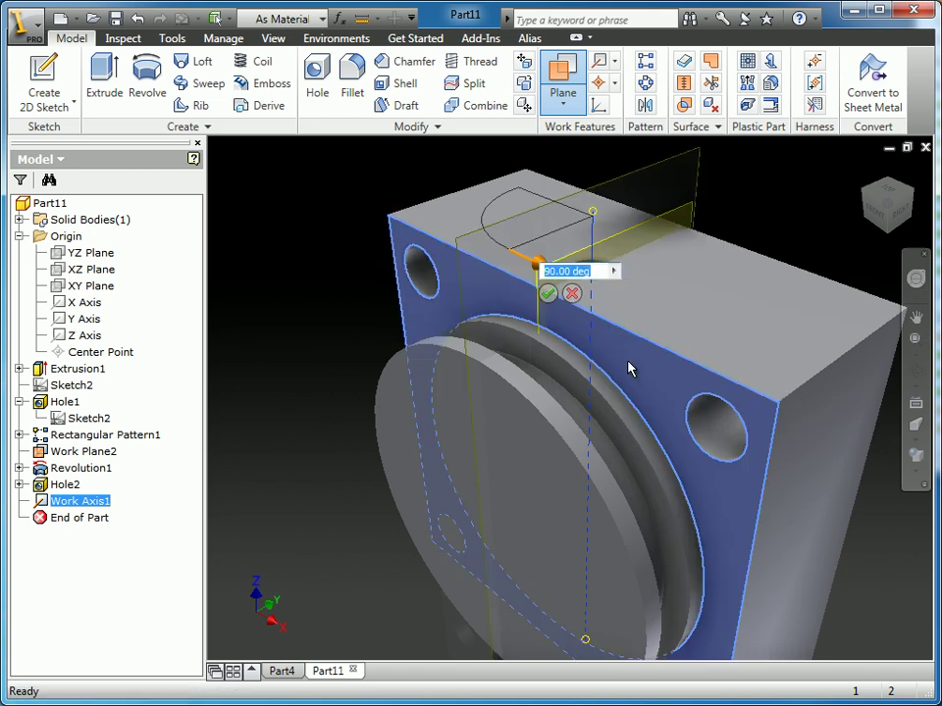
type("0")
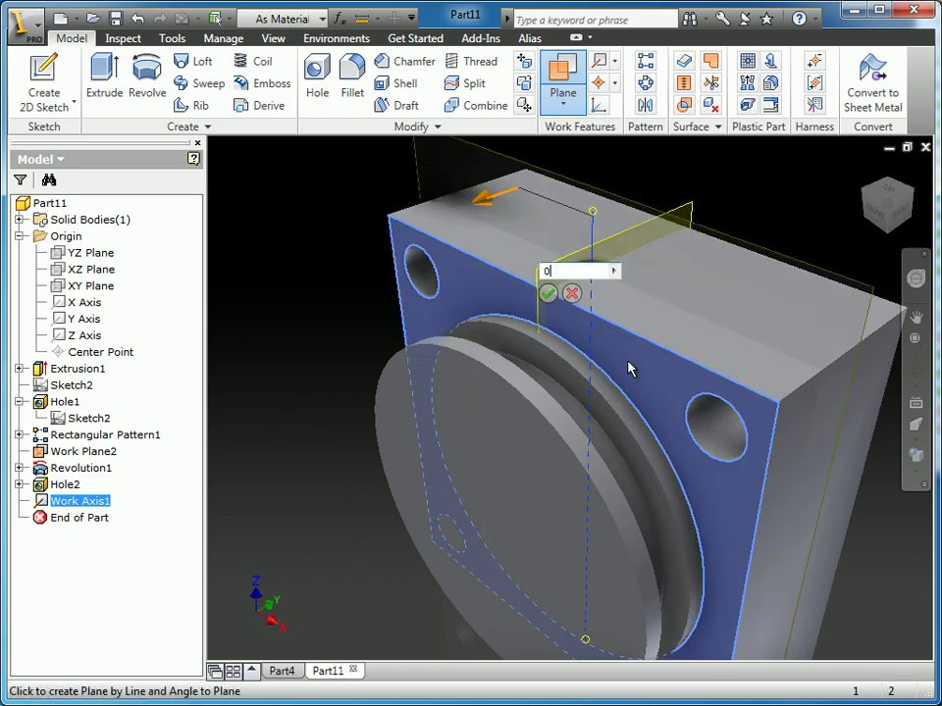
left_click(547, 294)
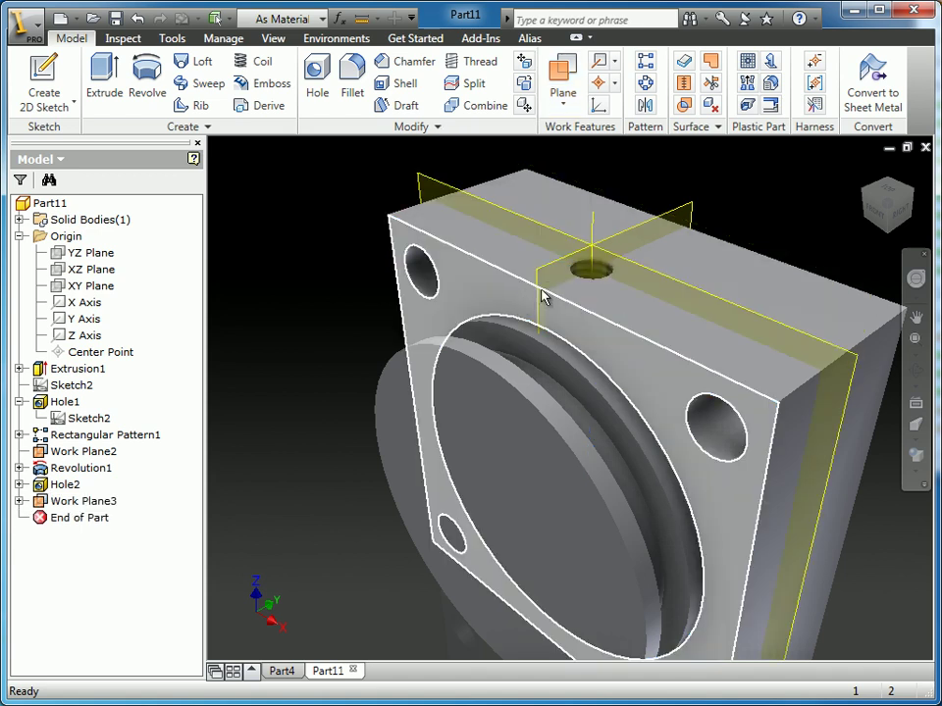
left_click_drag(883, 210, 898, 200)
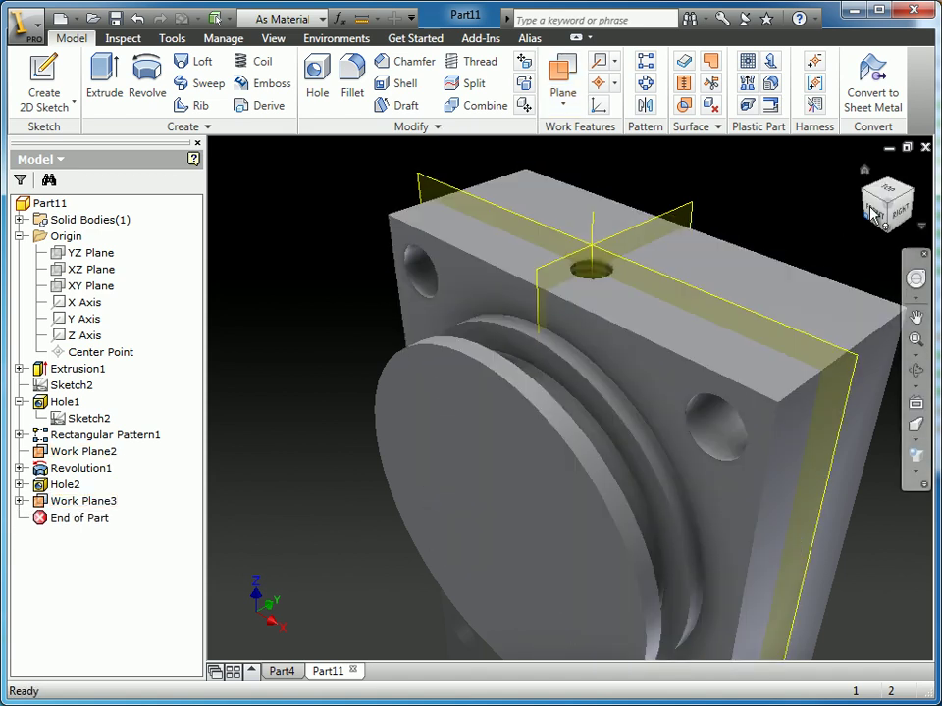
left_click(880, 196)
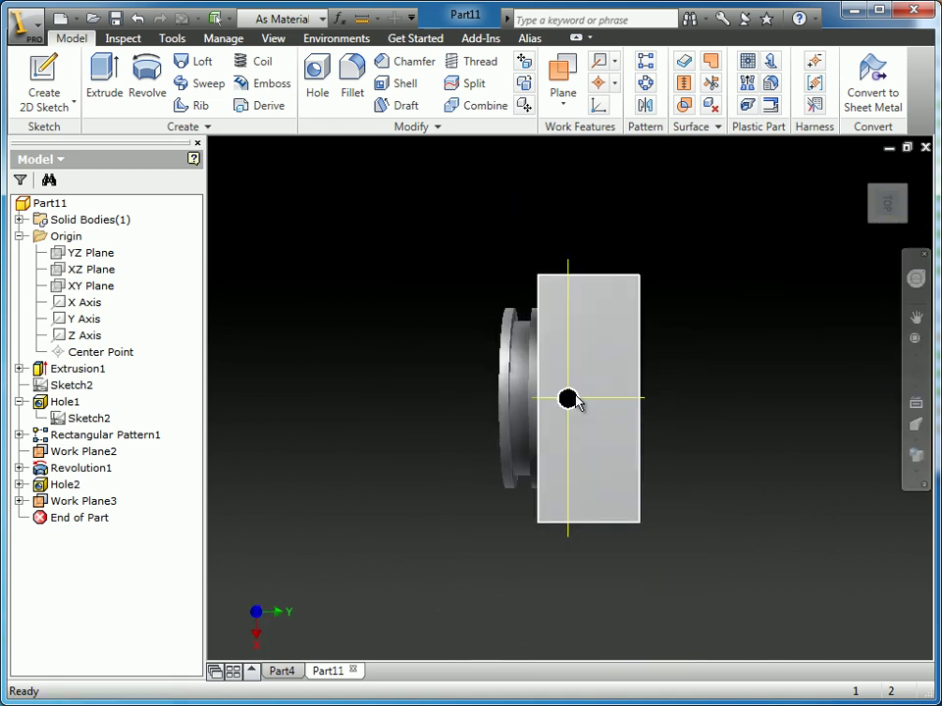
left_click(865, 171)
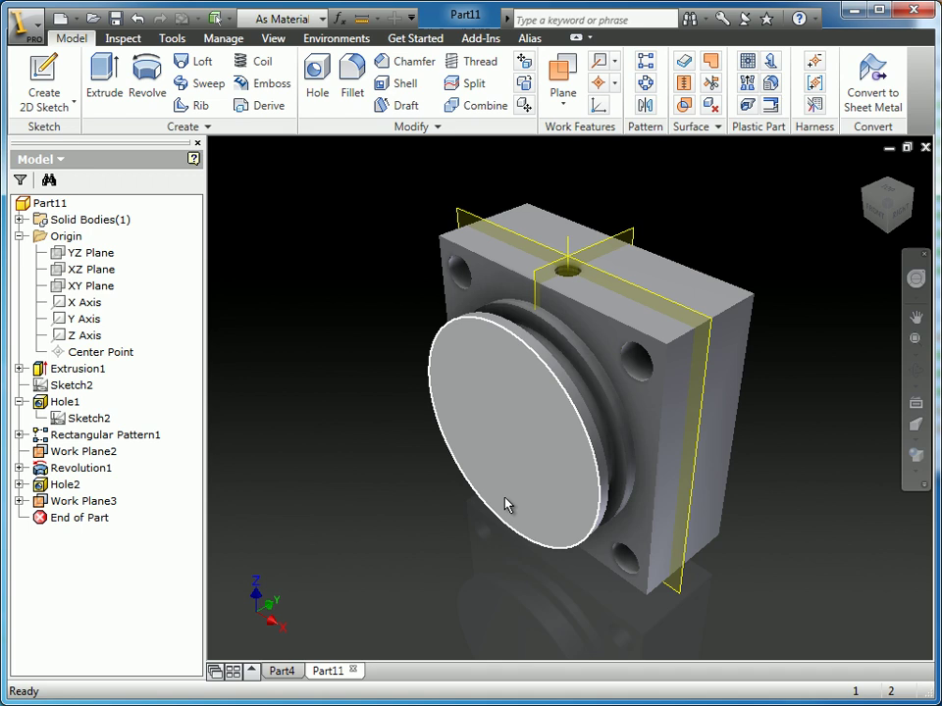
Step: On the front boss face, sketch a vertical 12.5 mm line upward from the boss centre
mouse_move(476, 388)
left_mouse_down()
mouse_move(481, 403)
mouse_move(468, 406)
left_mouse_up()
left_click(447, 399)
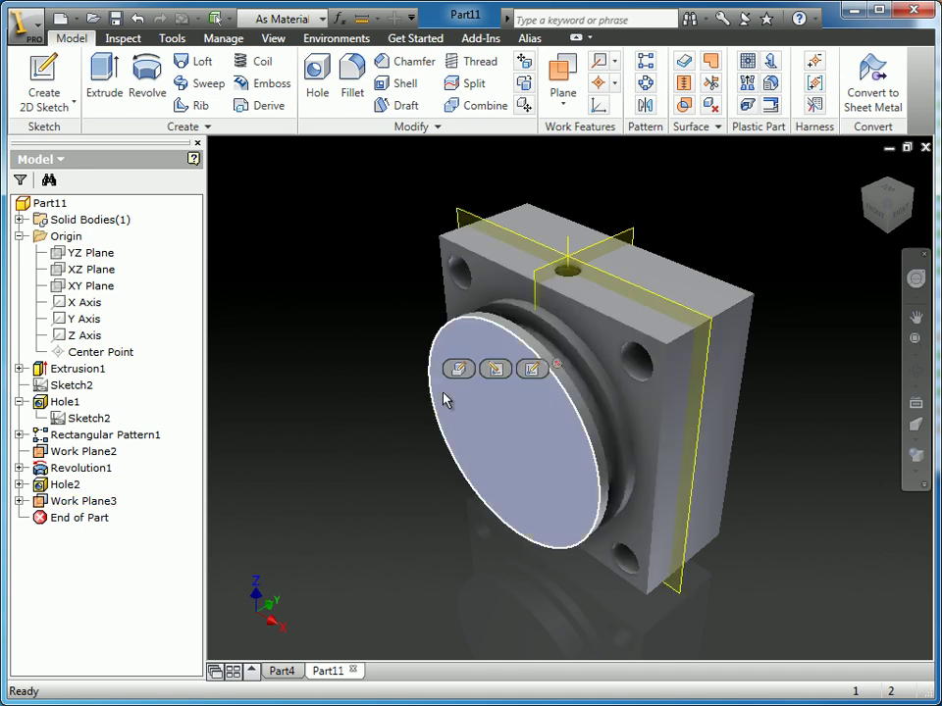
left_click(533, 369)
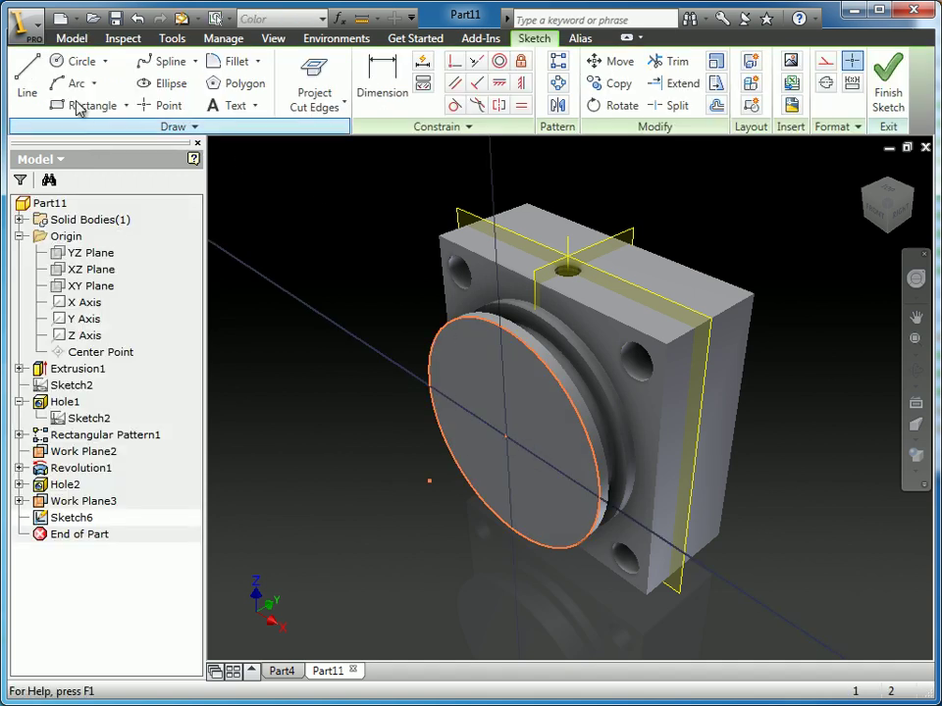
left_click(27, 83)
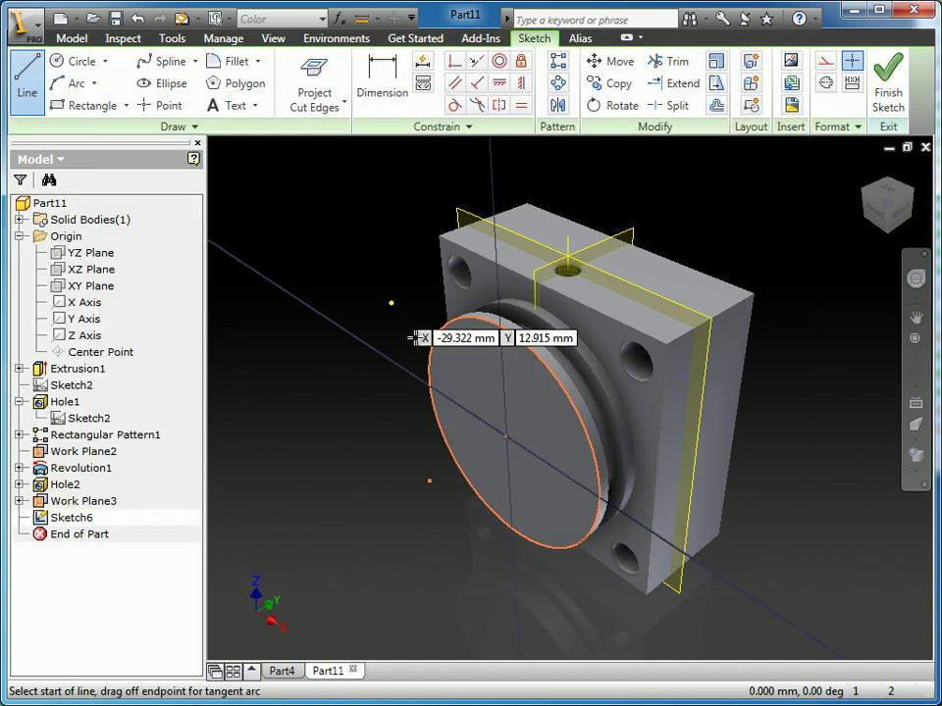
left_click(507, 437)
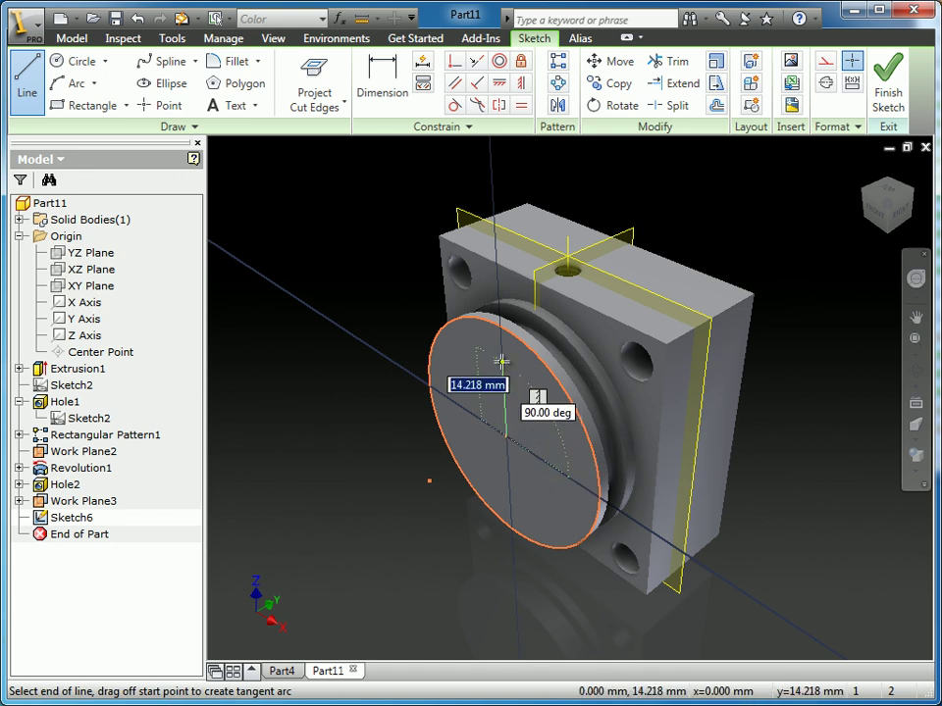
type("12")
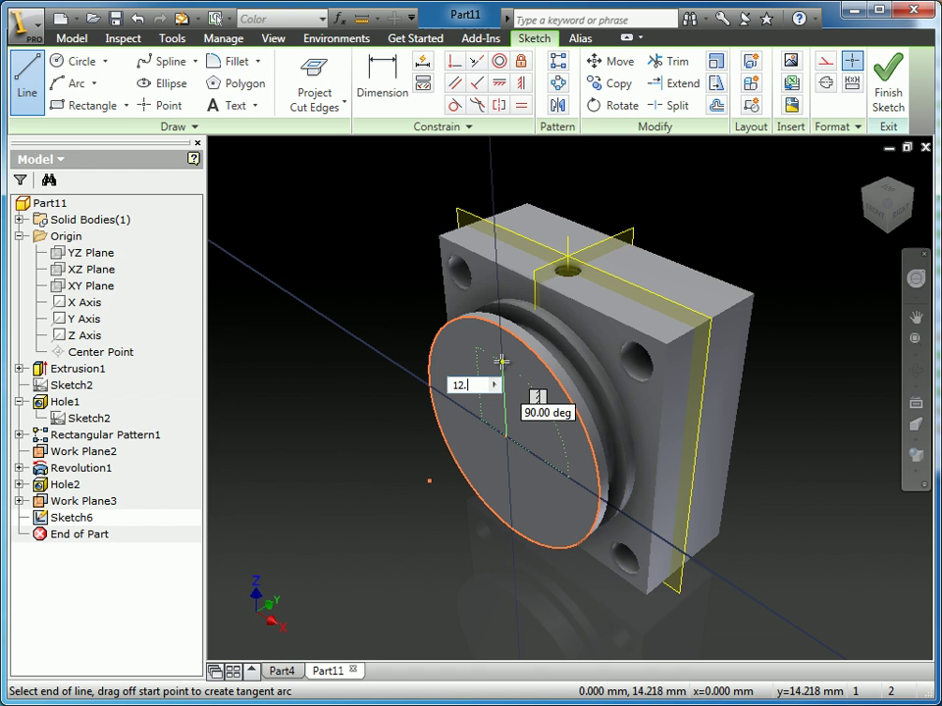
type(".5")
key("Return")
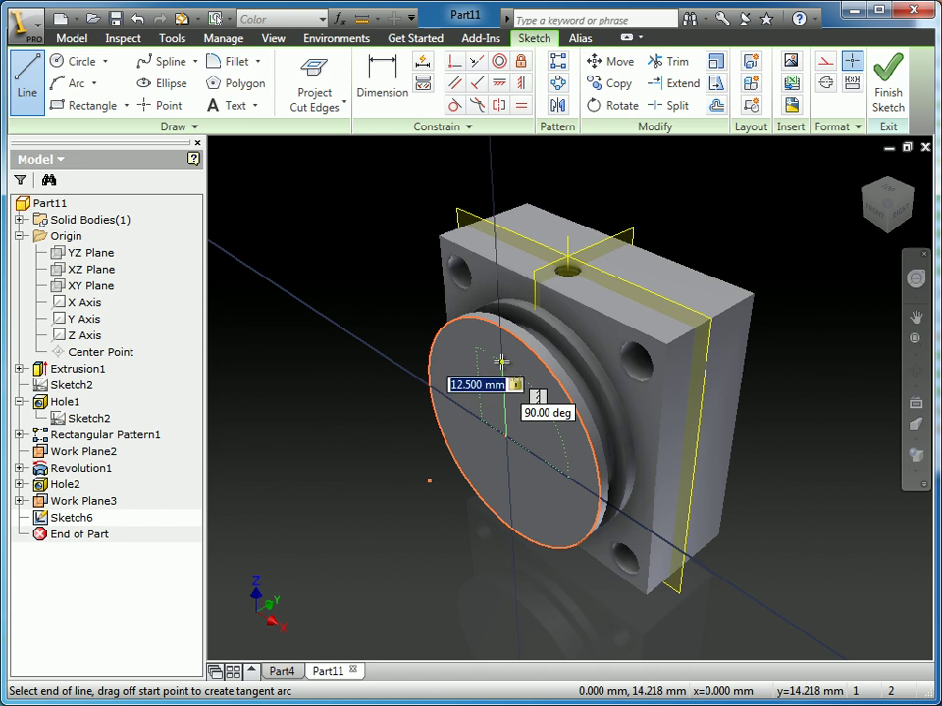
right_click(390, 291)
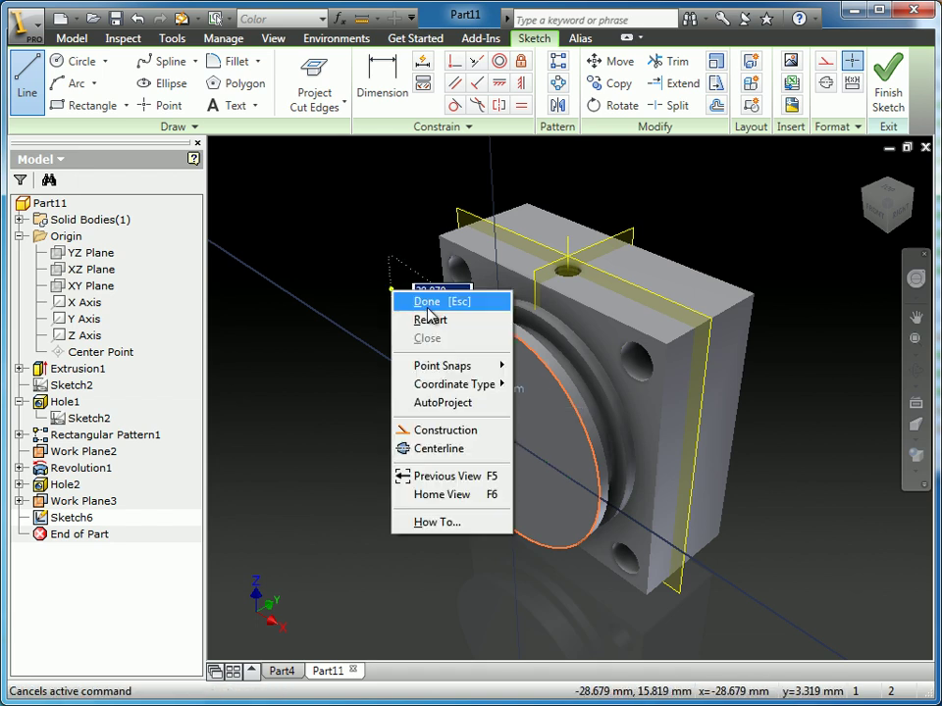
left_click(422, 300)
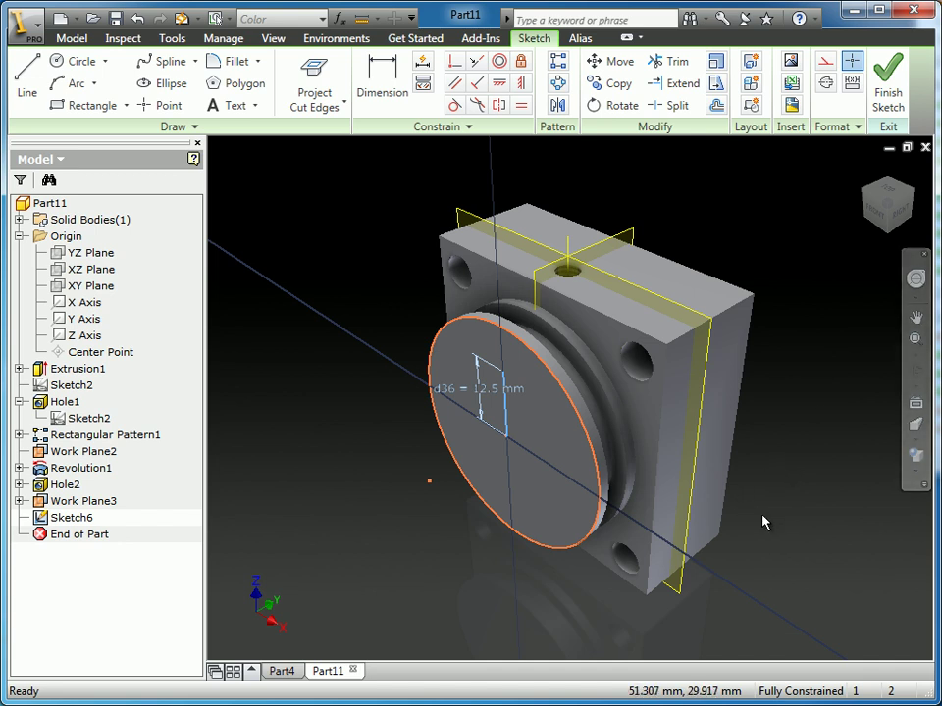
Step: Drill a 4 mm hole at the line's end, terminating To Work Plane3
key("h")
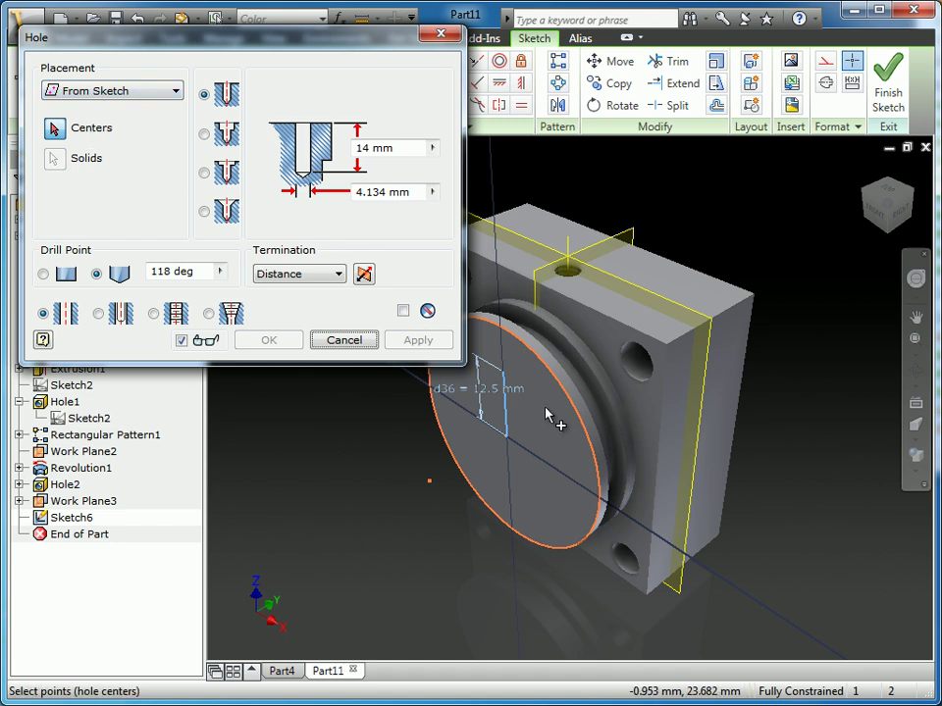
left_click(507, 374)
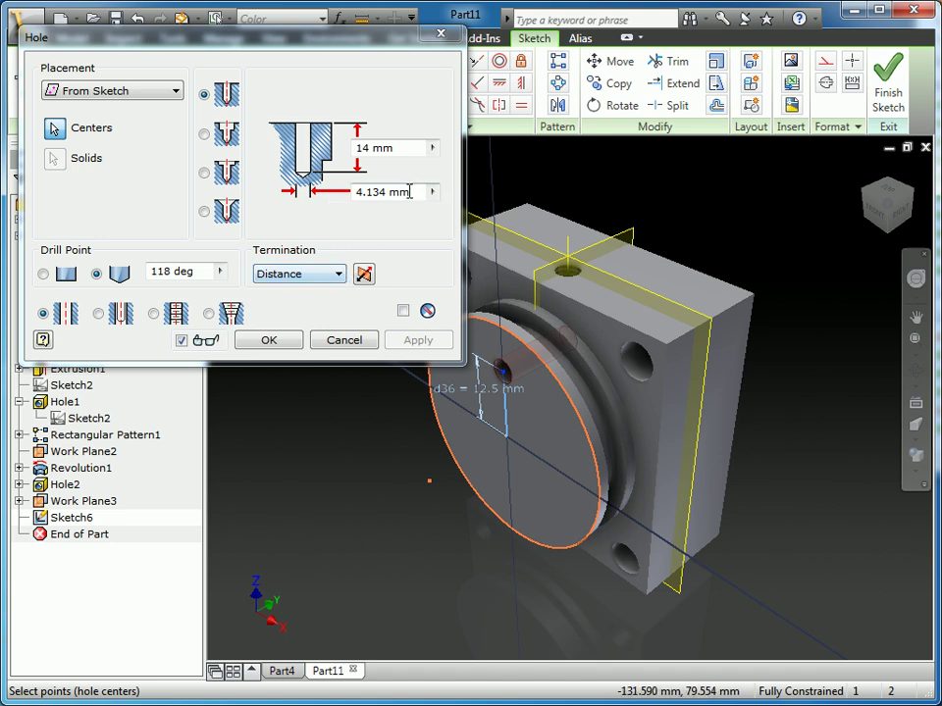
left_click(343, 193)
type("4")
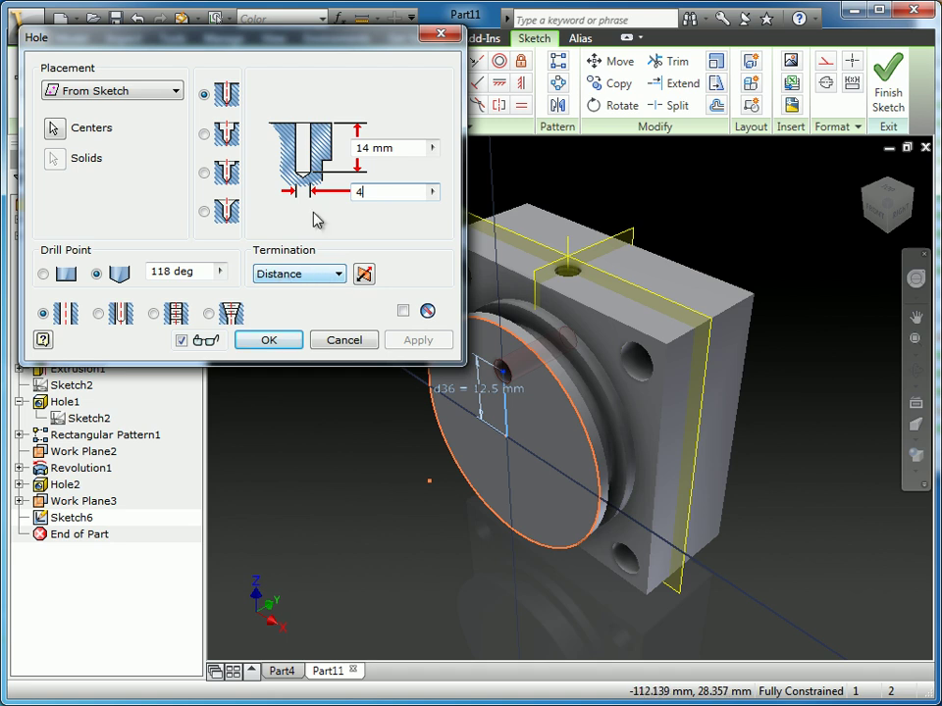
left_click(340, 275)
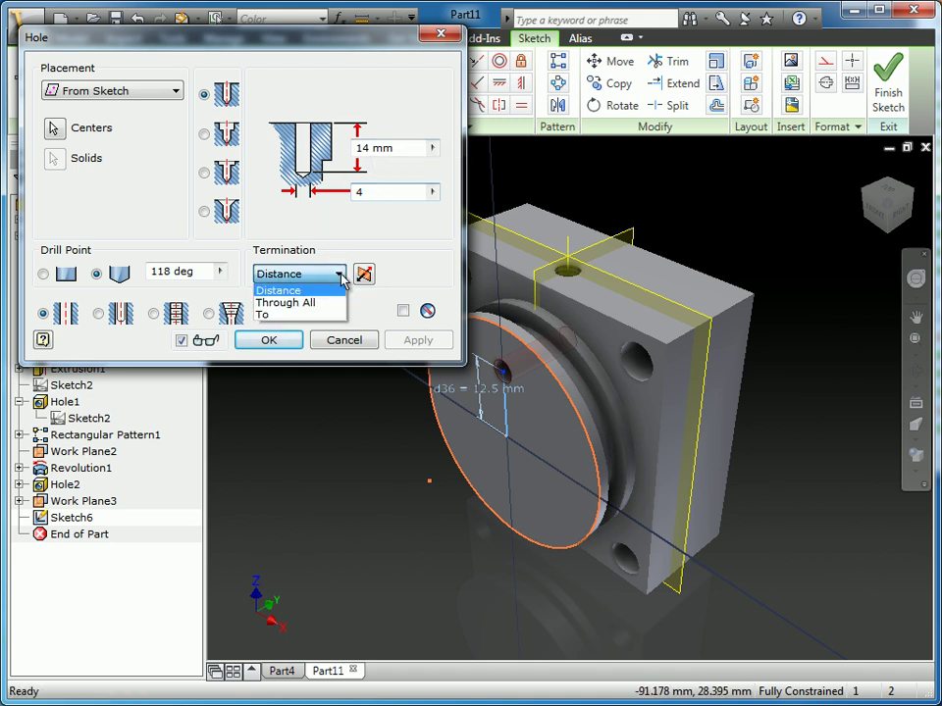
left_click(287, 317)
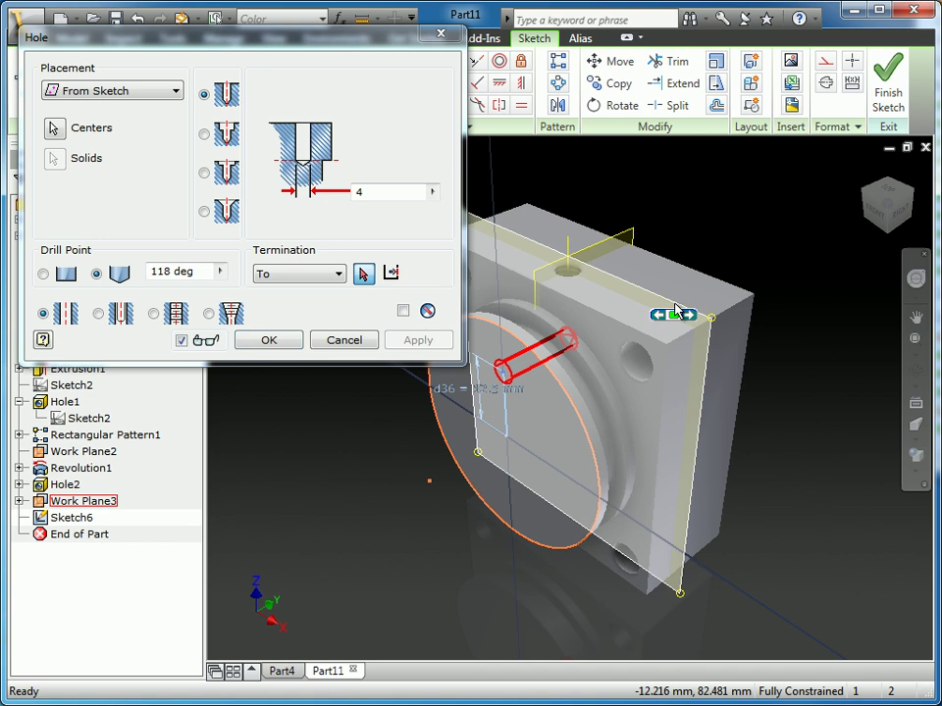
left_click(659, 306)
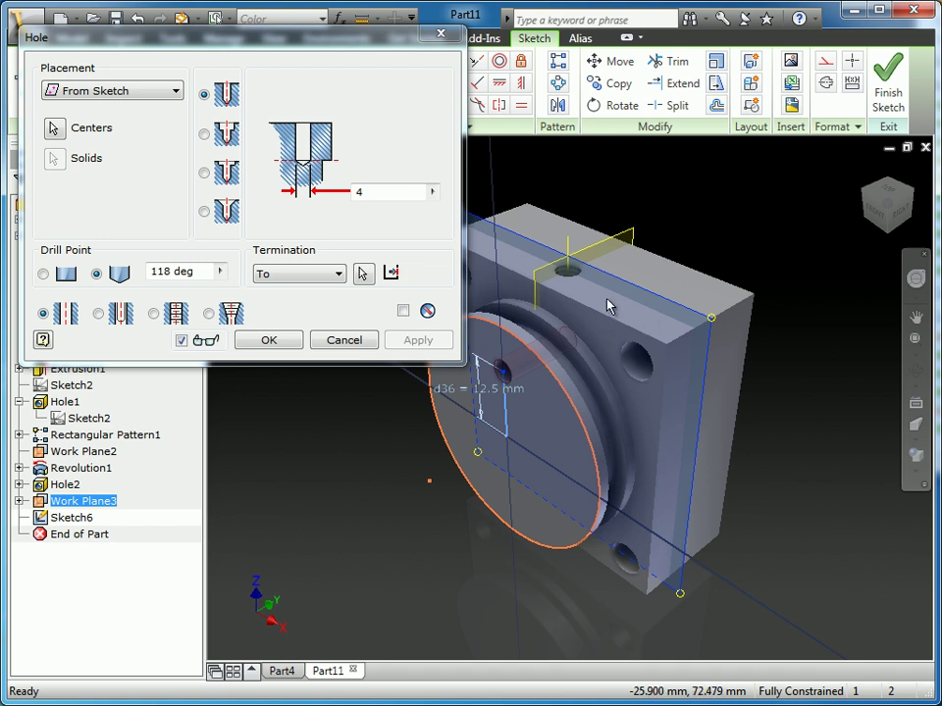
left_click(280, 343)
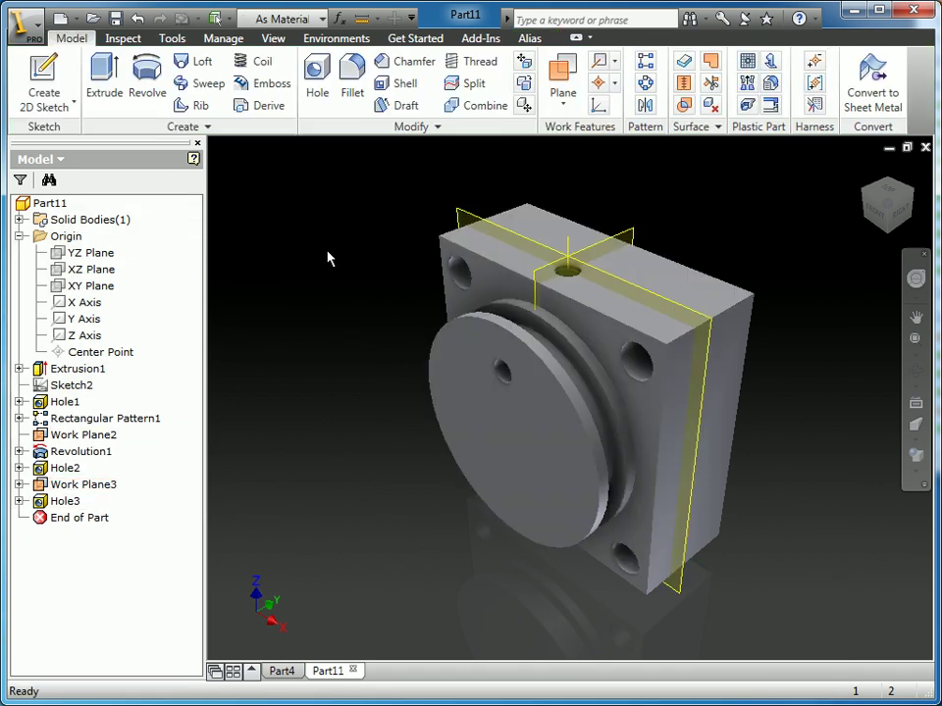
Step: Uncheck All Workfeatures under the View tab's Object Visibility to hide every plane and axis
left_click(274, 41)
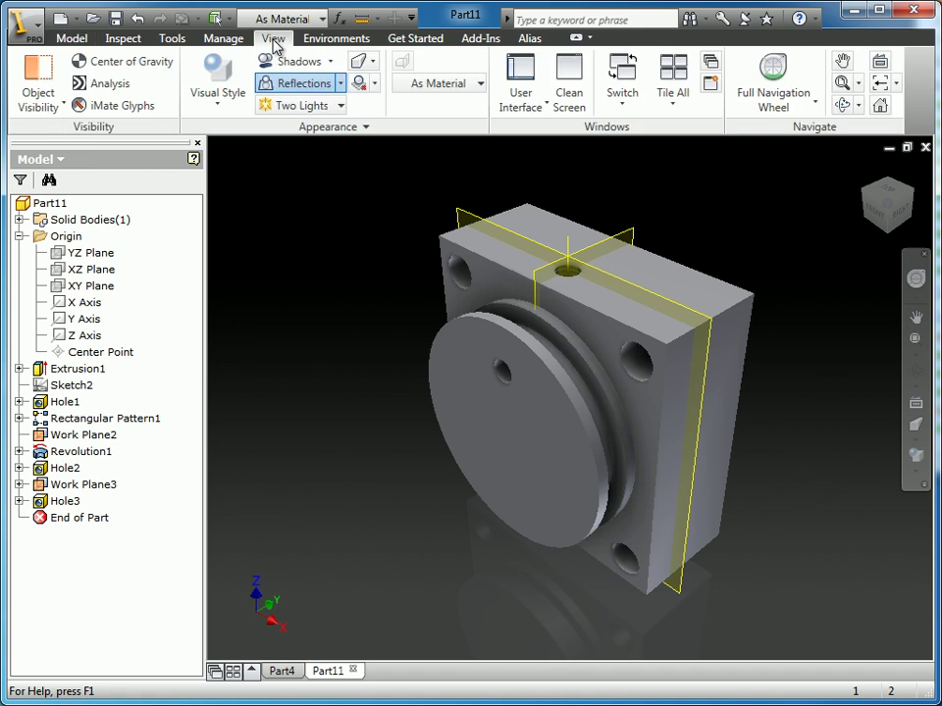
left_click(62, 108)
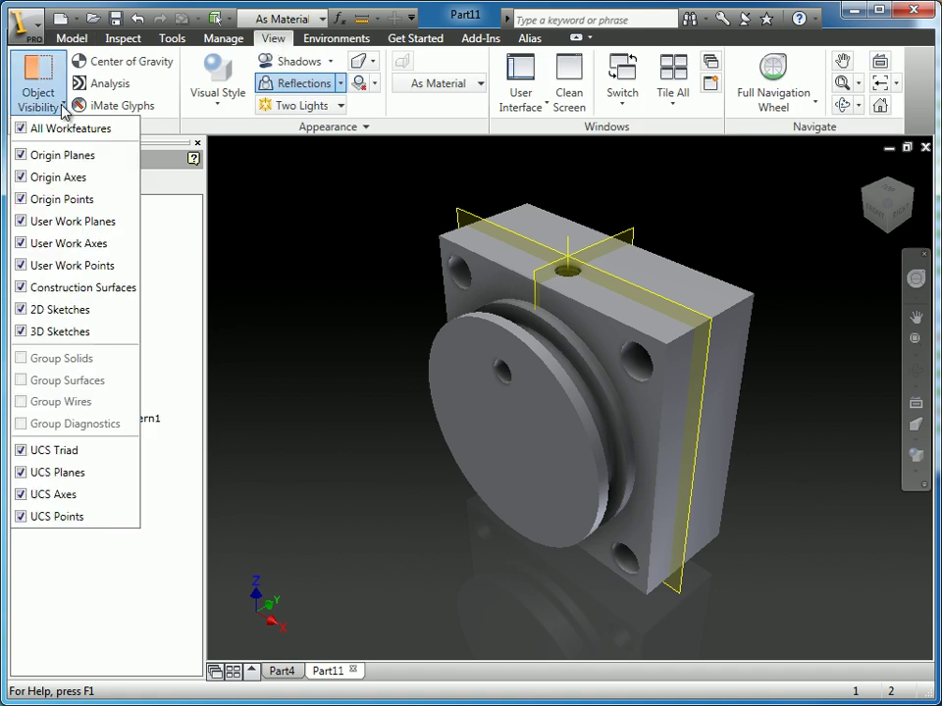
left_click(20, 129)
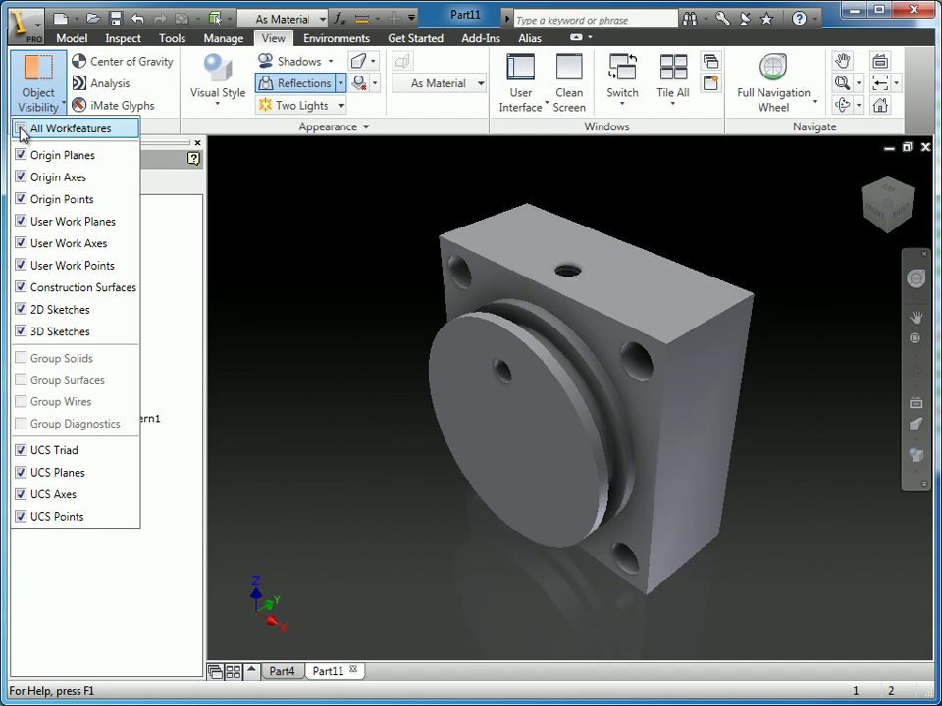
left_click(313, 368)
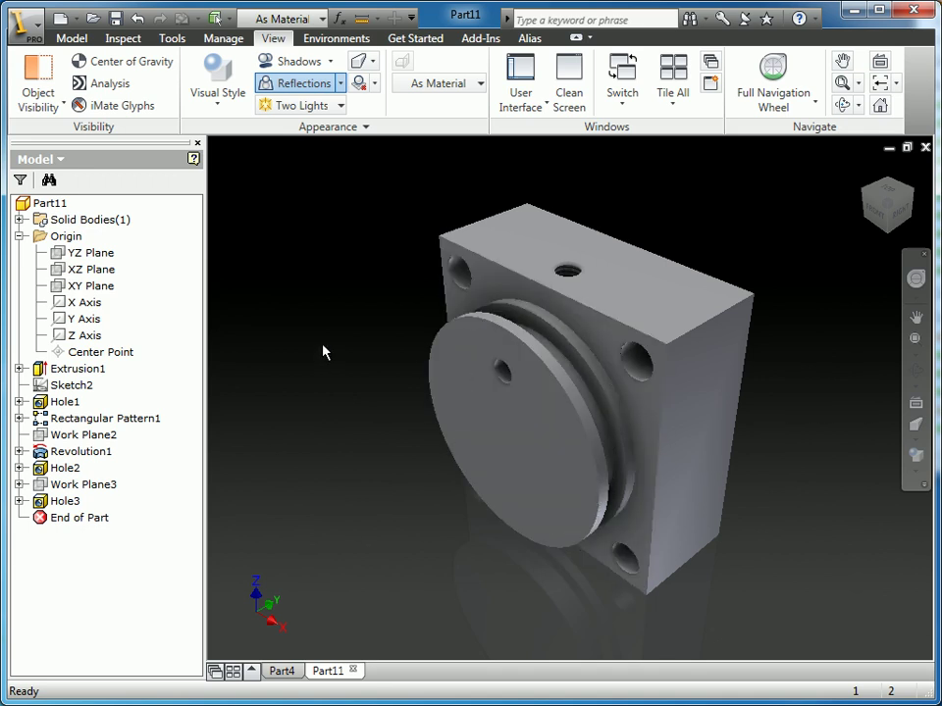
Step: Place a concentric hole on the front boss face, referenced to its circular edge
left_click(72, 38)
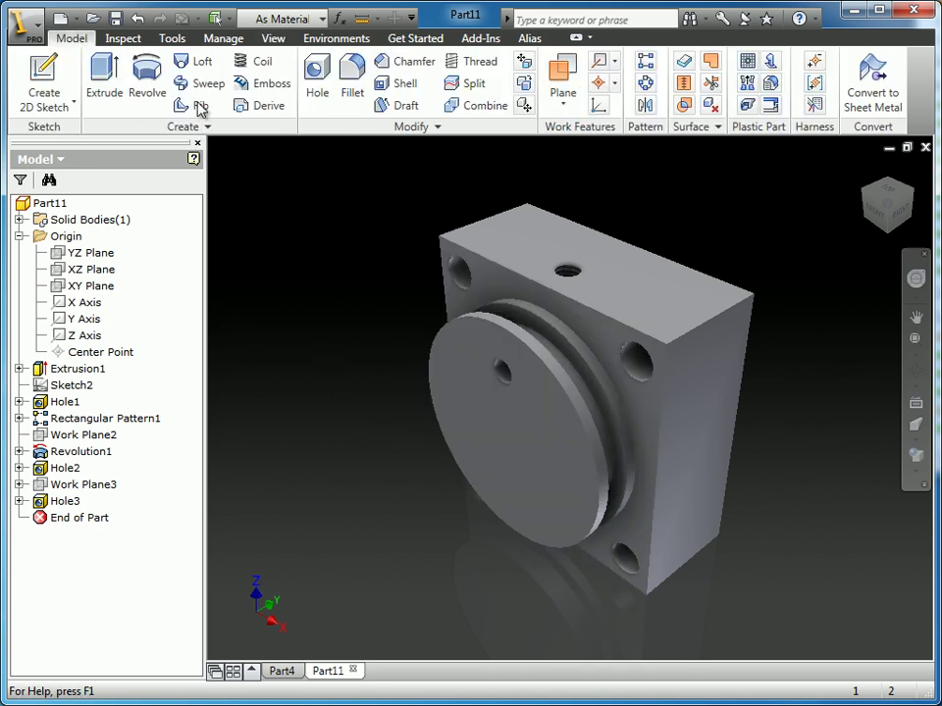
left_click(315, 83)
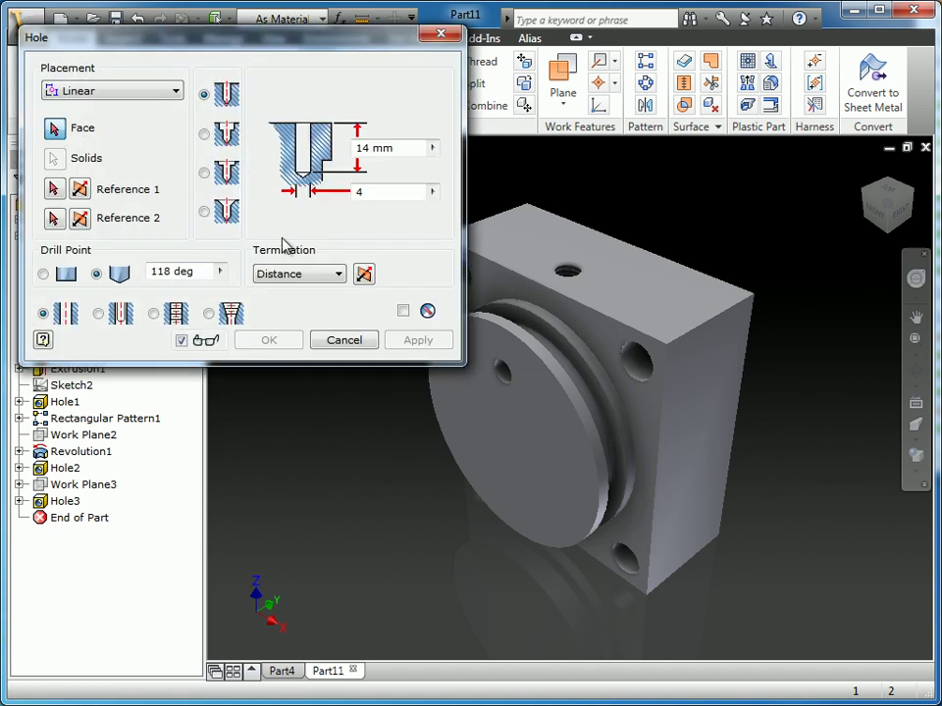
left_click(178, 91)
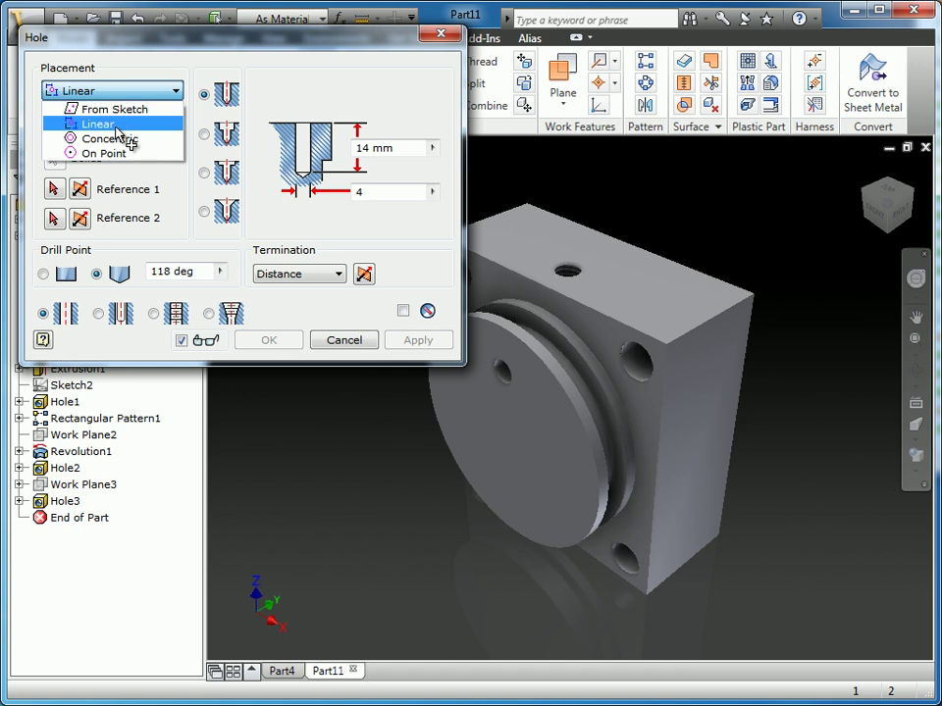
left_click(122, 138)
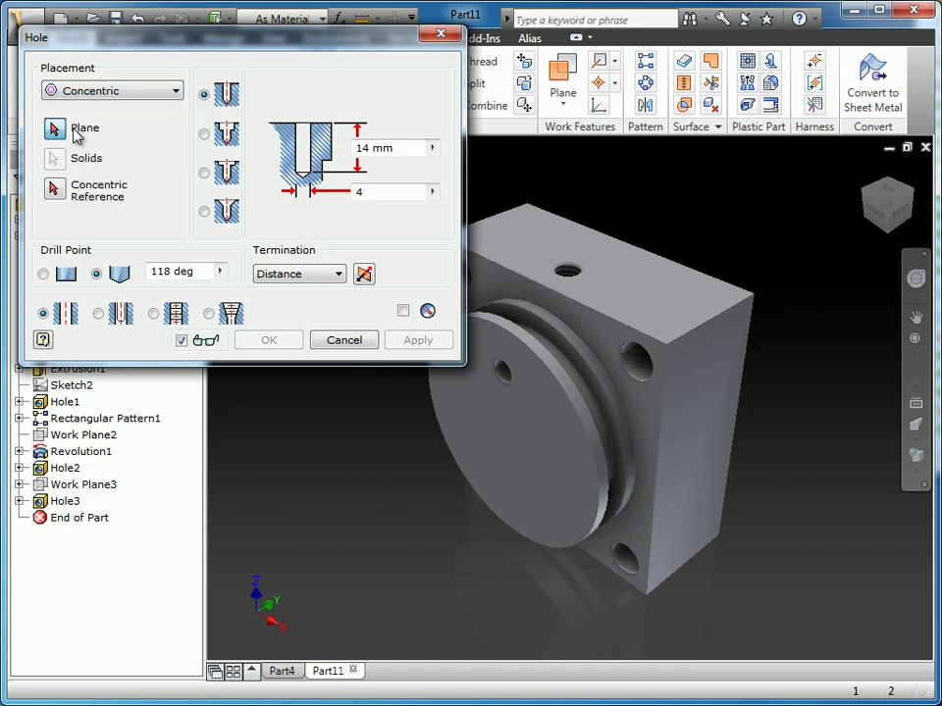
left_click(543, 467)
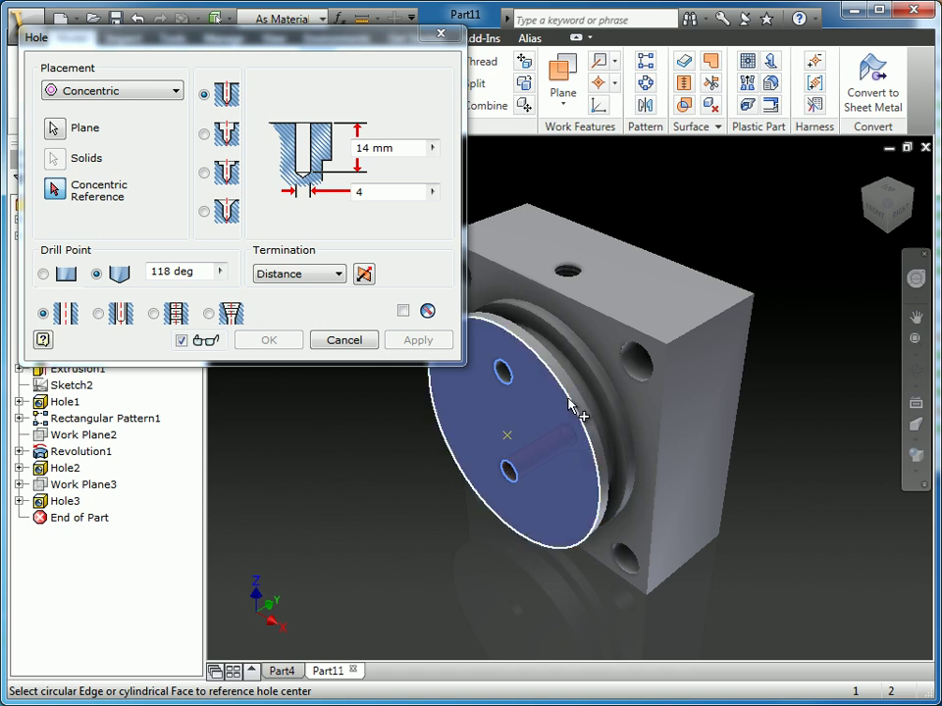
mouse_move(574, 410)
left_click(563, 384)
Step: Make the hole 14 mm diameter Through All and view the finished bore from the front
left_click(338, 273)
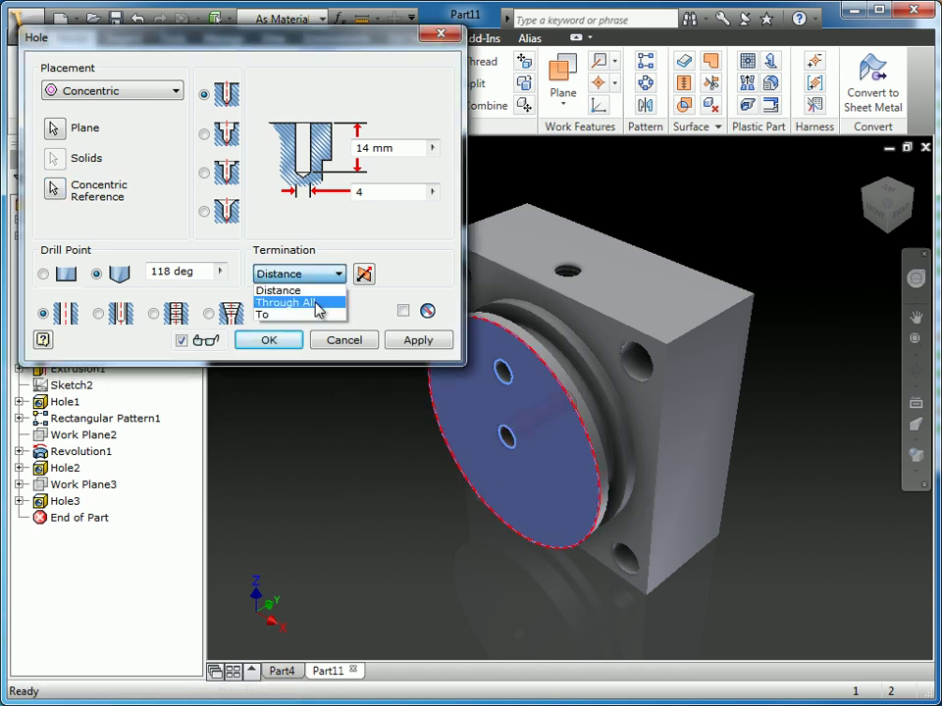
left_click(319, 309)
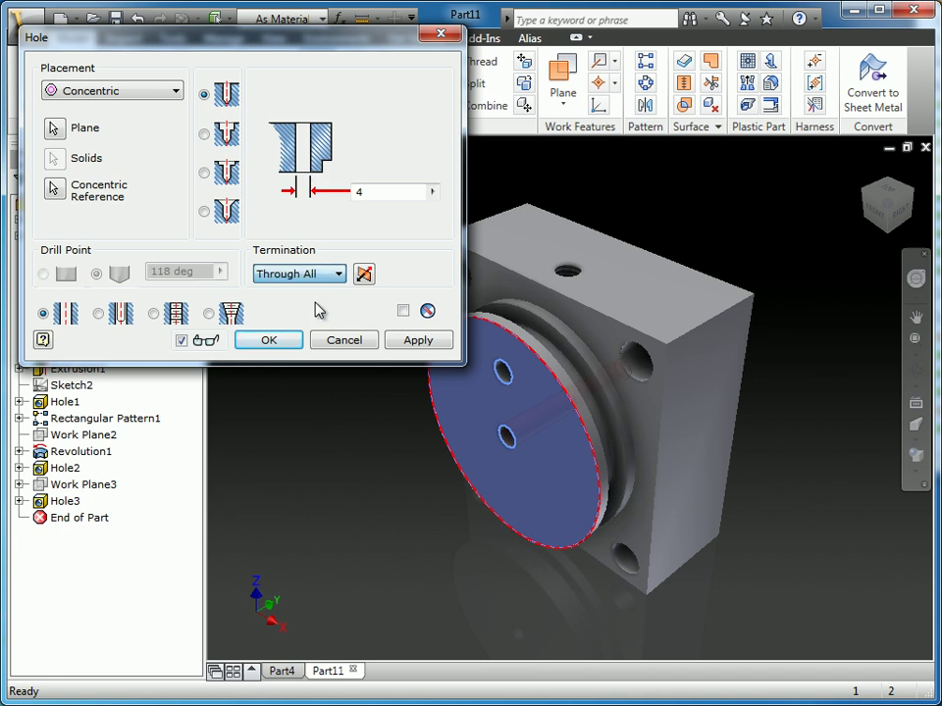
double_click(380, 194)
key("BackSpace")
type("14")
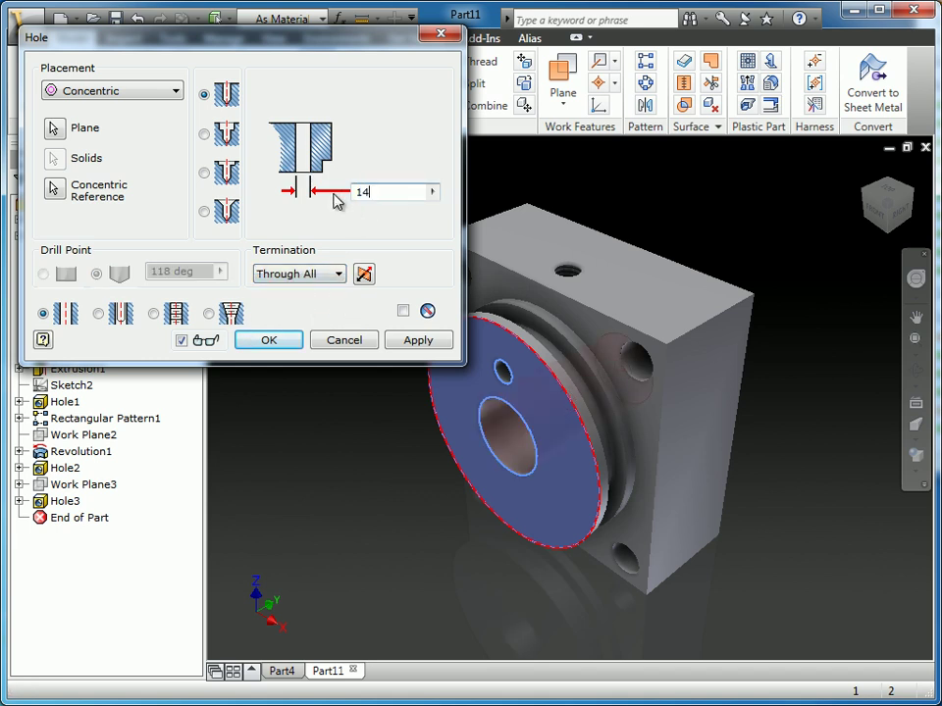
left_click(287, 342)
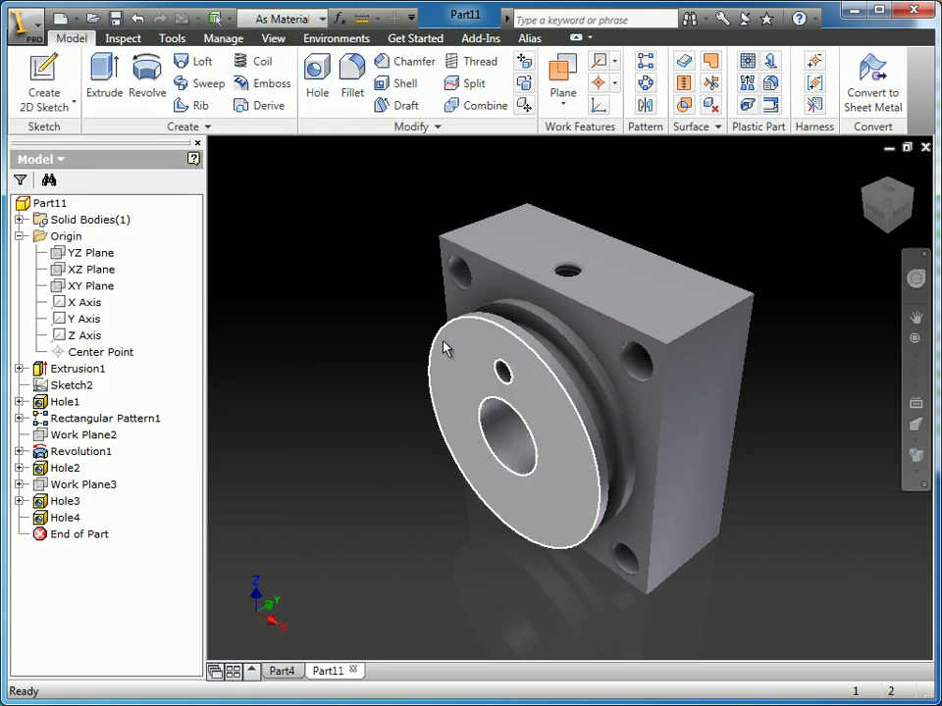
key("Page_Up")
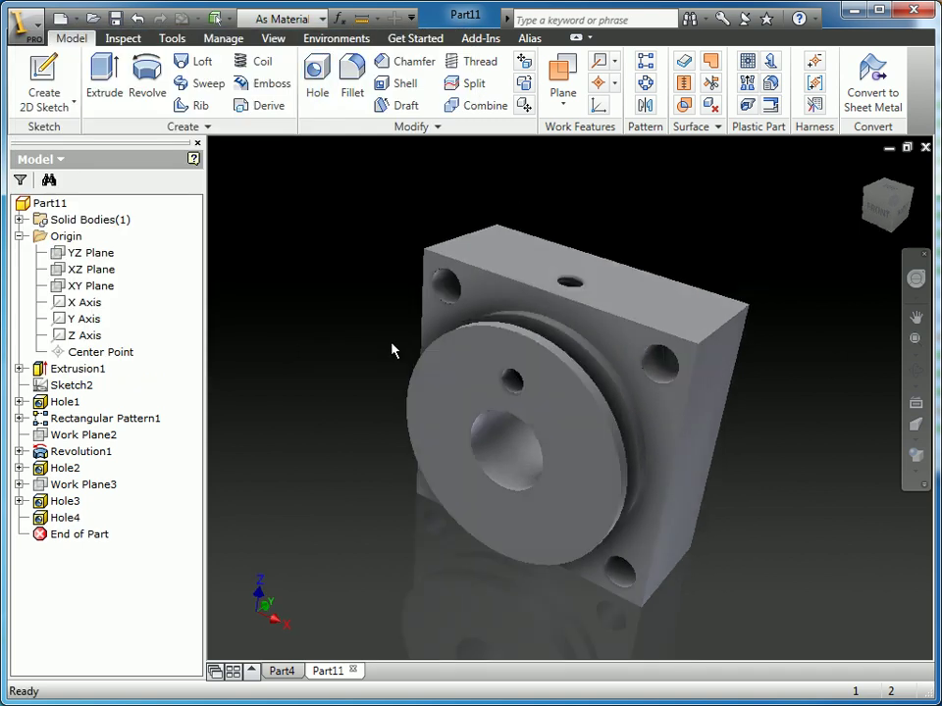
key("F6")
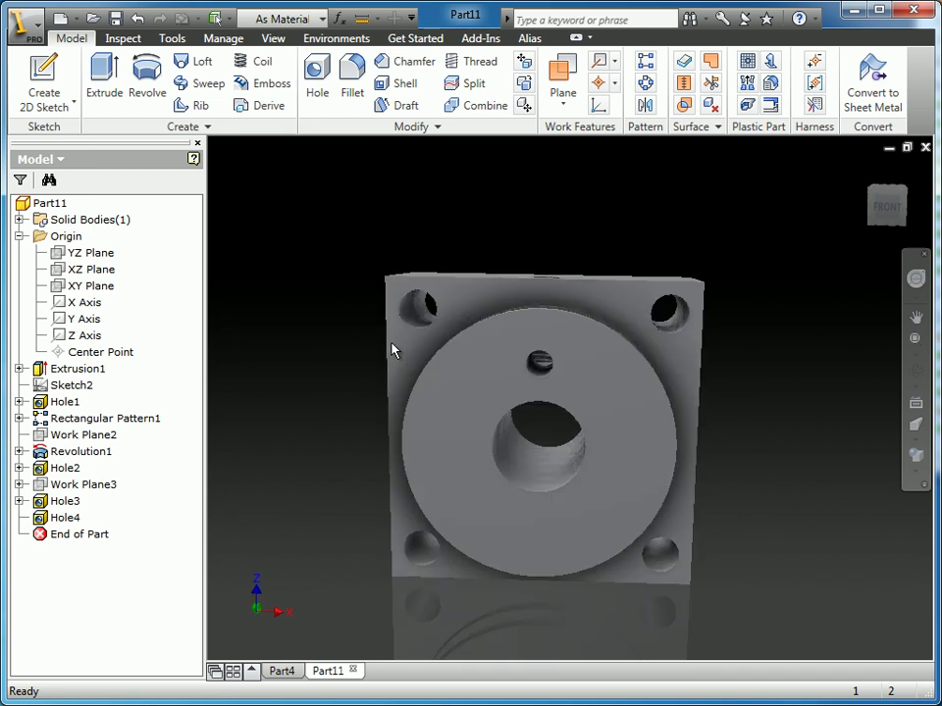
middle_click_drag(391, 350, 441, 351, "shift")
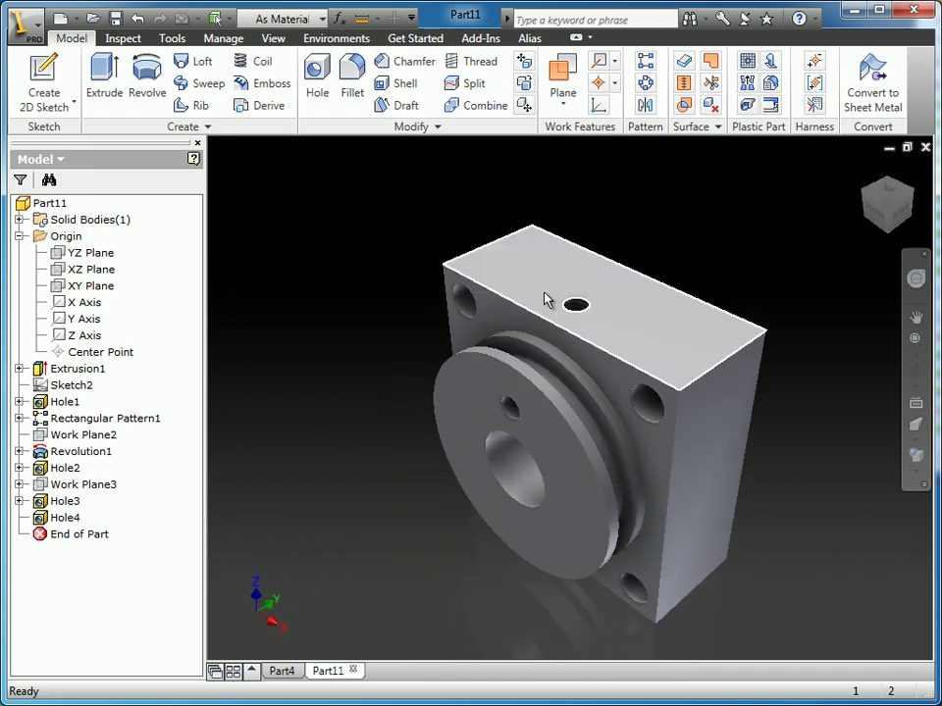
middle_click_drag(639, 324, 294, 348, "shift")
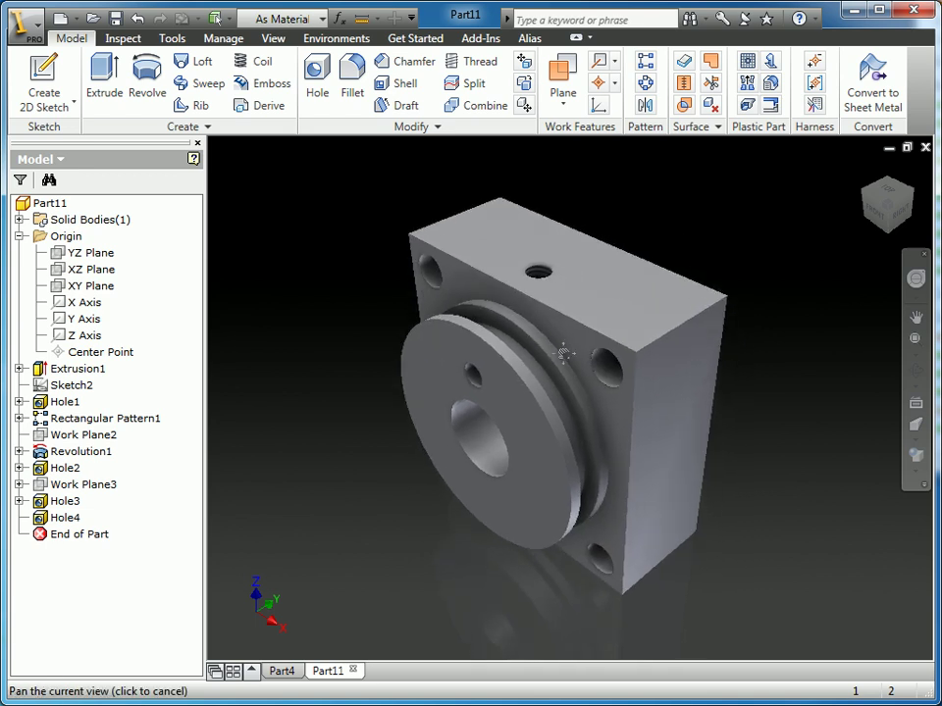
left_click(76, 435)
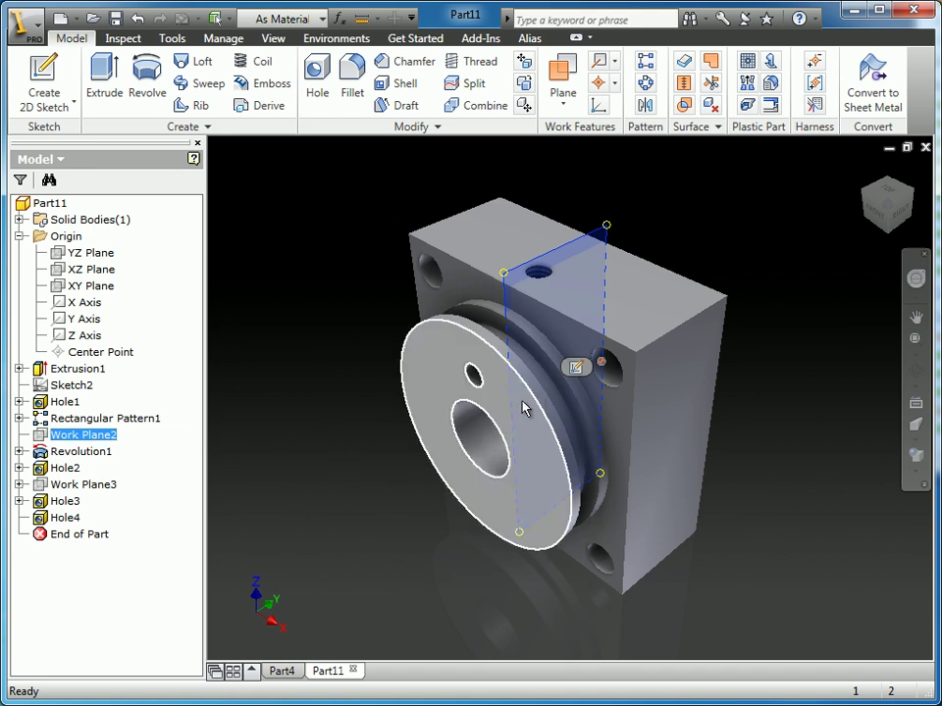
left_click(576, 367)
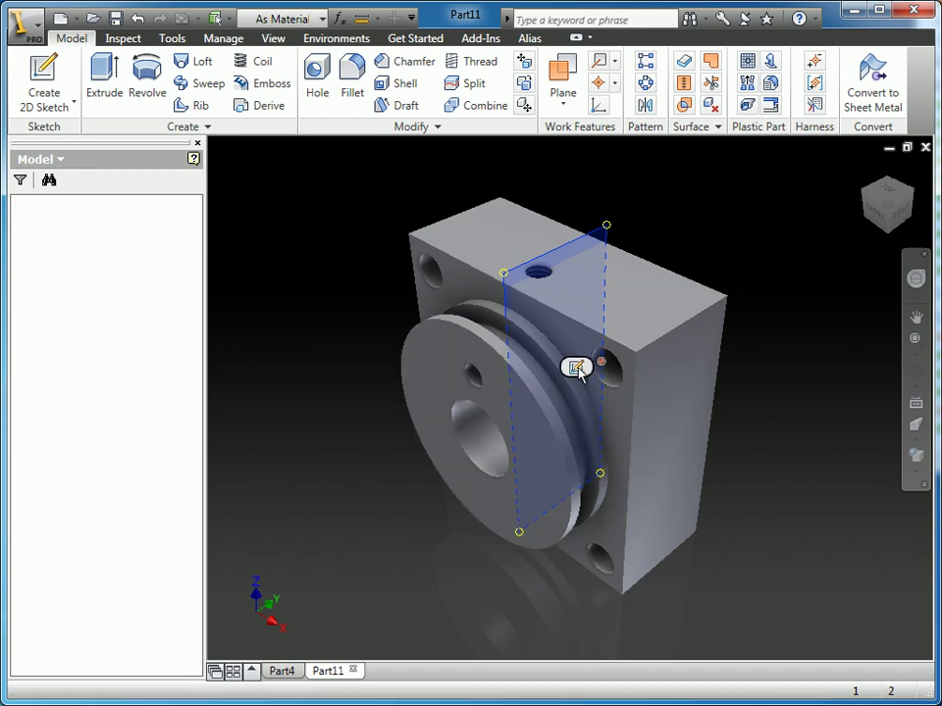
key("F7")
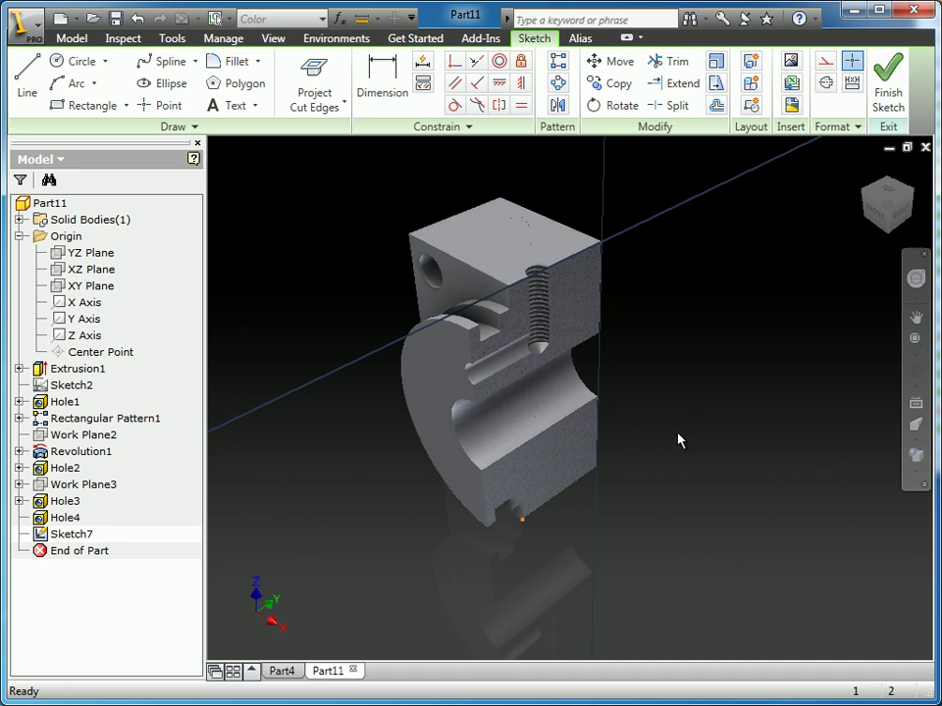
key("Page_Up")
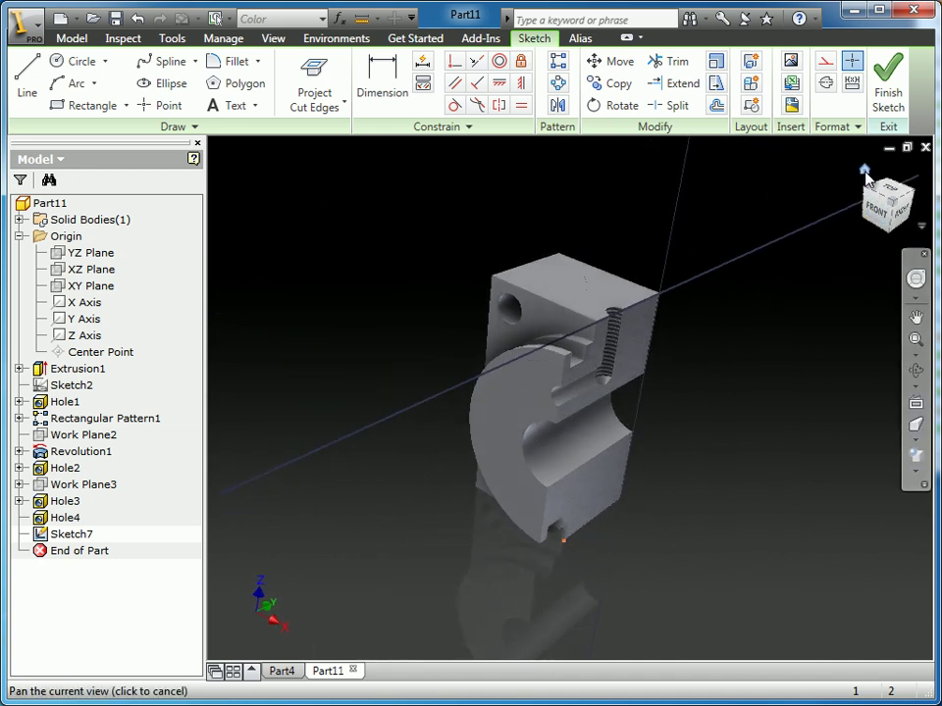
left_click(865, 172)
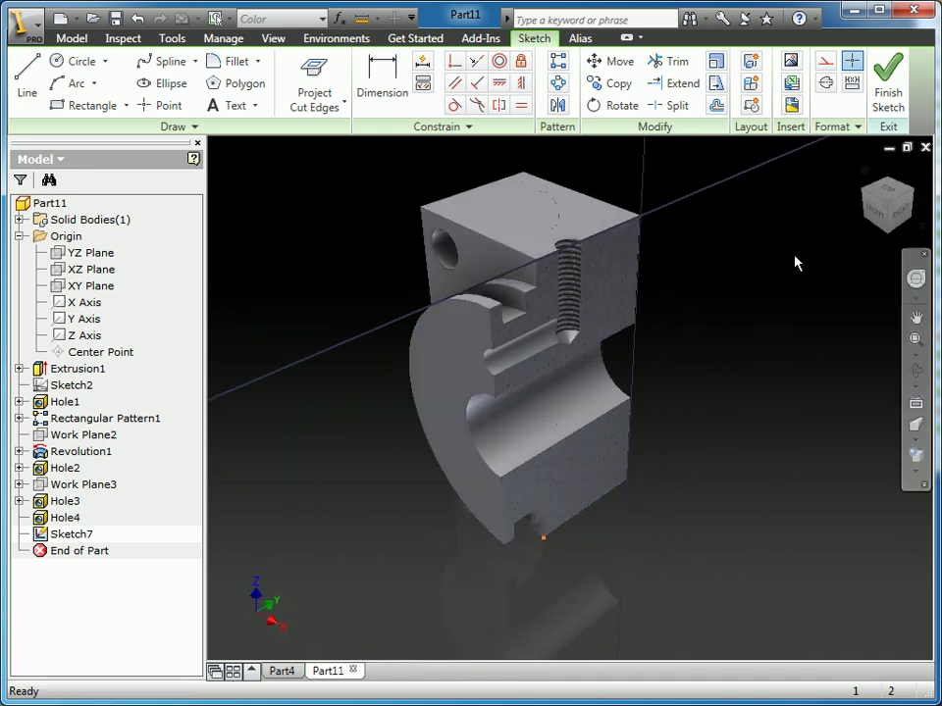